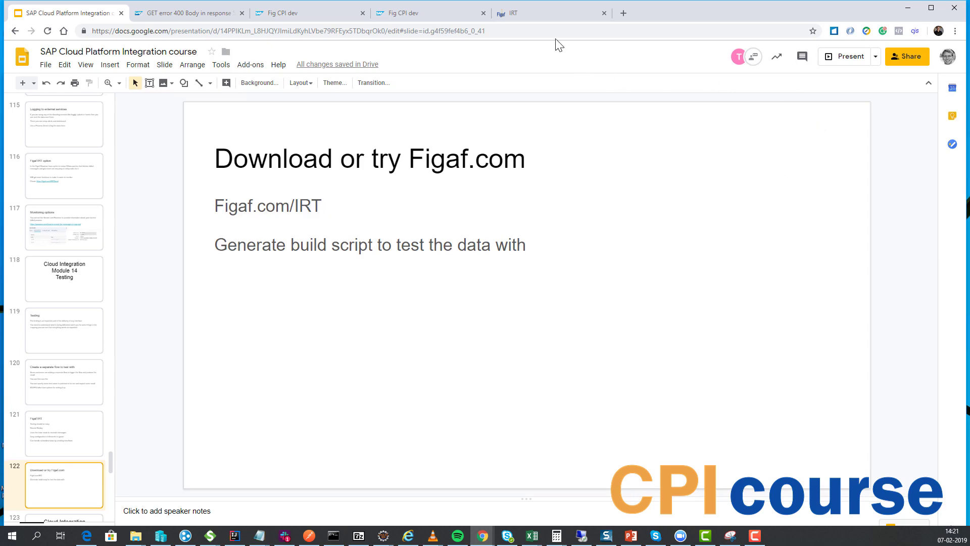
# Step: Switch to Figaf IRT and synchronize the integration objects of agent p0201-tmn
pyautogui.click(540, 10)
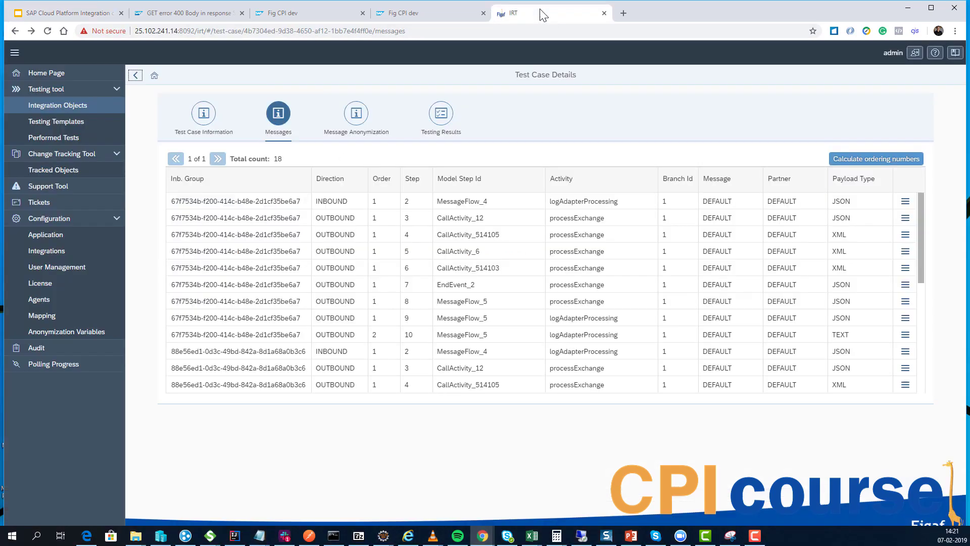
pyautogui.click(73, 106)
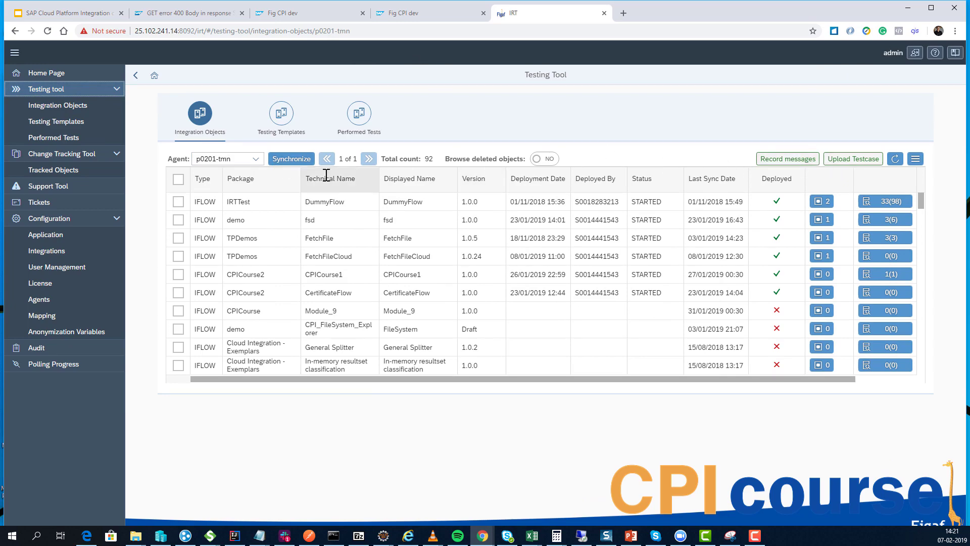
pyautogui.click(302, 161)
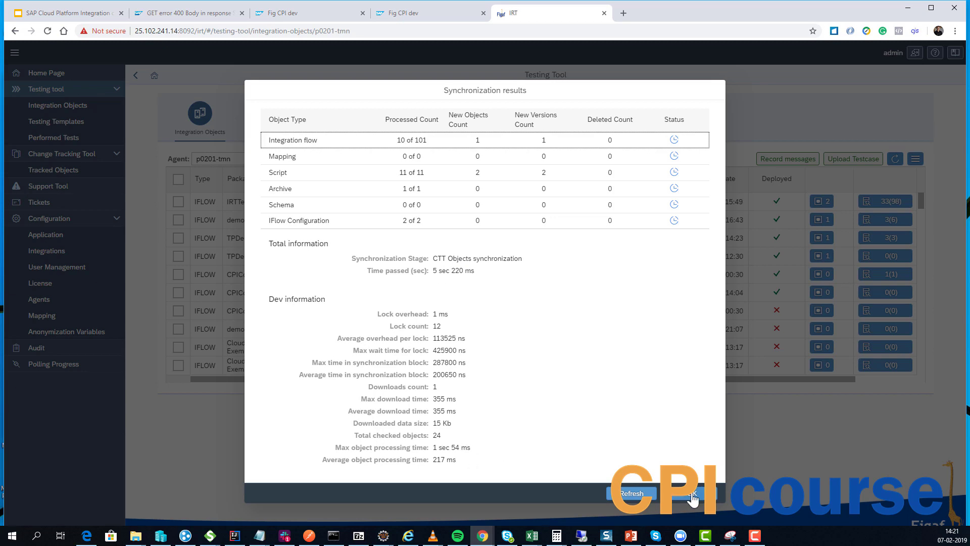
# Step: Check the integration flow's name in SAP Cloud Platform Integration and close the synchronization results in Figaf IRT
pyautogui.click(283, 13)
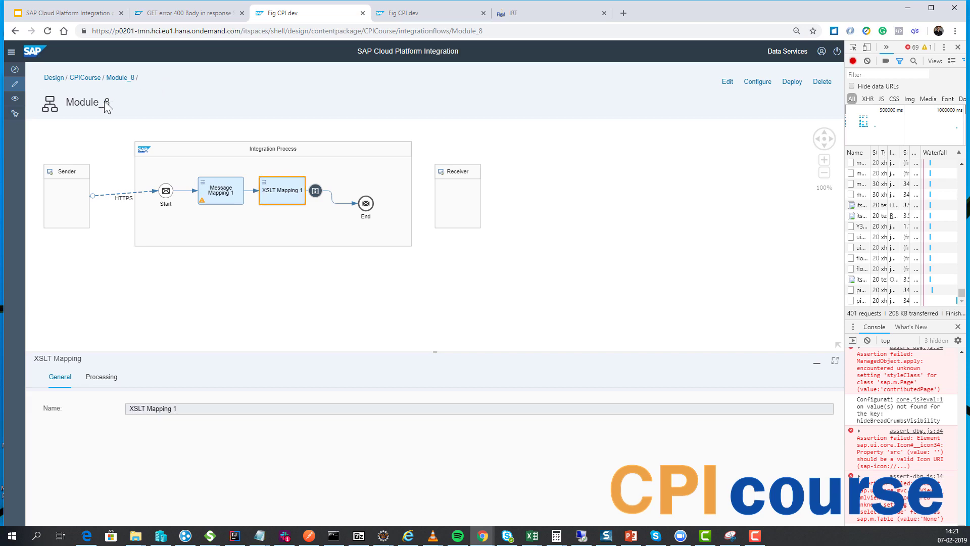
pyautogui.click(460, 14)
pyautogui.click(523, 13)
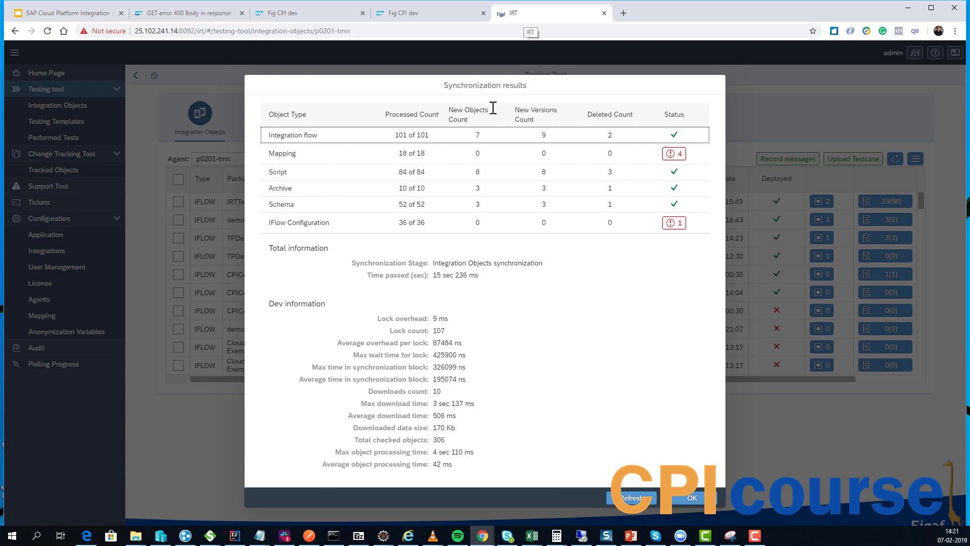
pyautogui.click(691, 497)
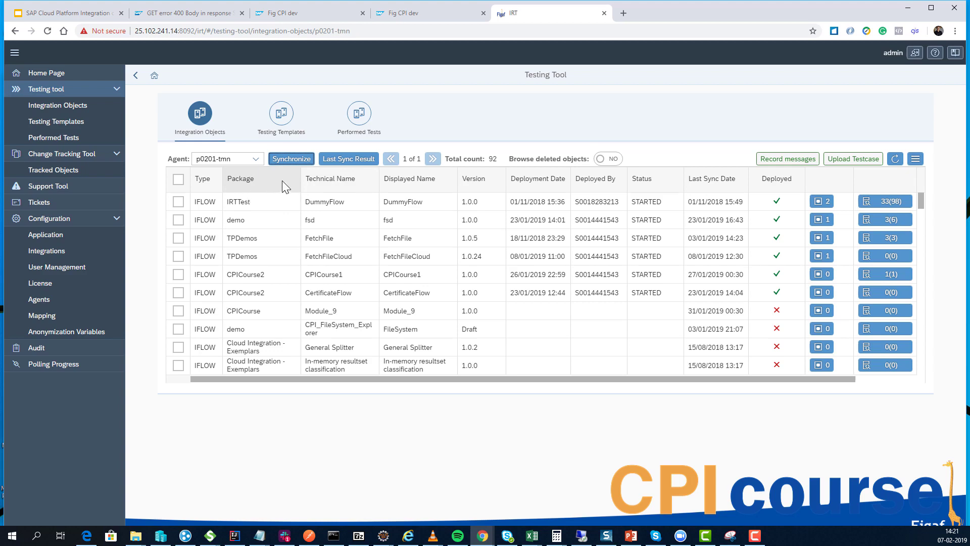
# Step: Filter the integration objects by technical name to find Module_8 and begin a message recording request for it
pyautogui.click(345, 185)
pyautogui.click(372, 232)
pyautogui.write('Dummy')
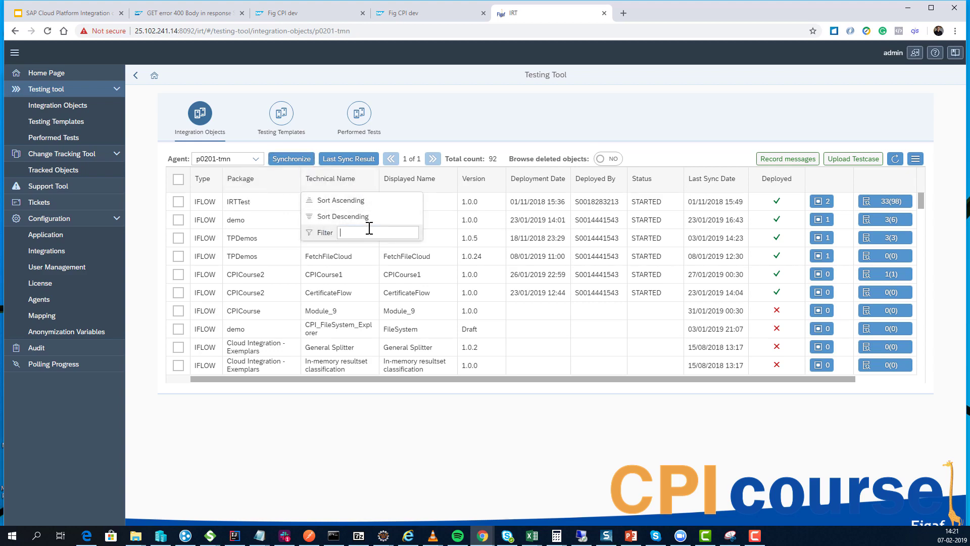
pyautogui.press('Return')
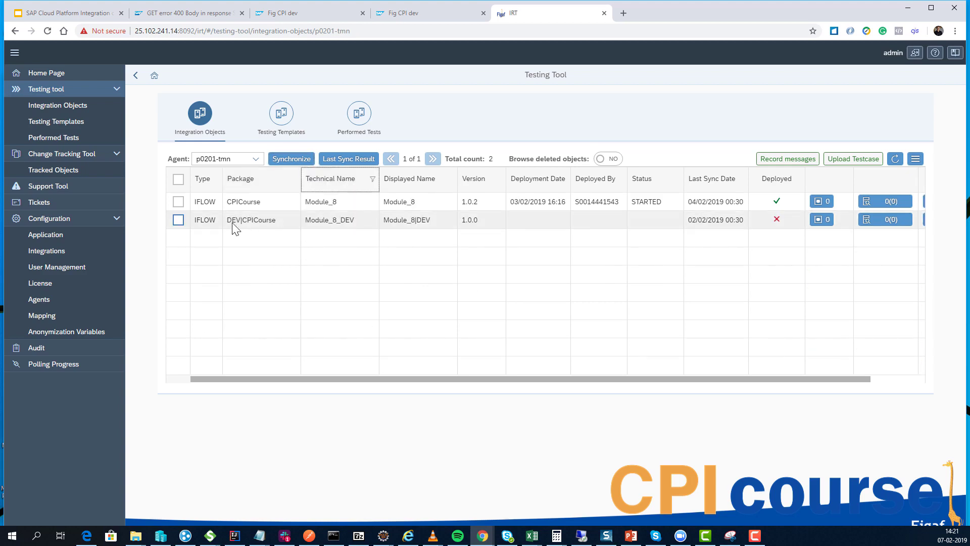
pyautogui.click(178, 202)
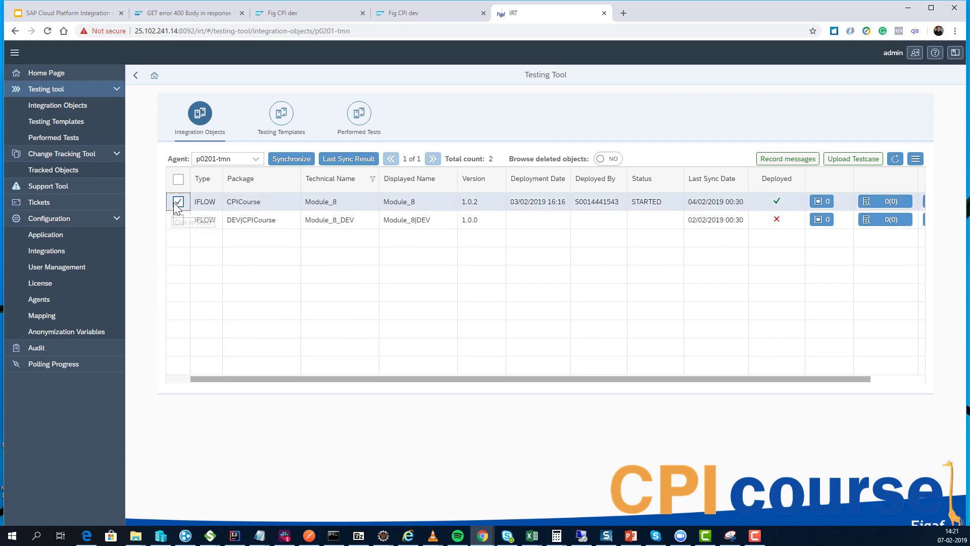
pyautogui.click(787, 159)
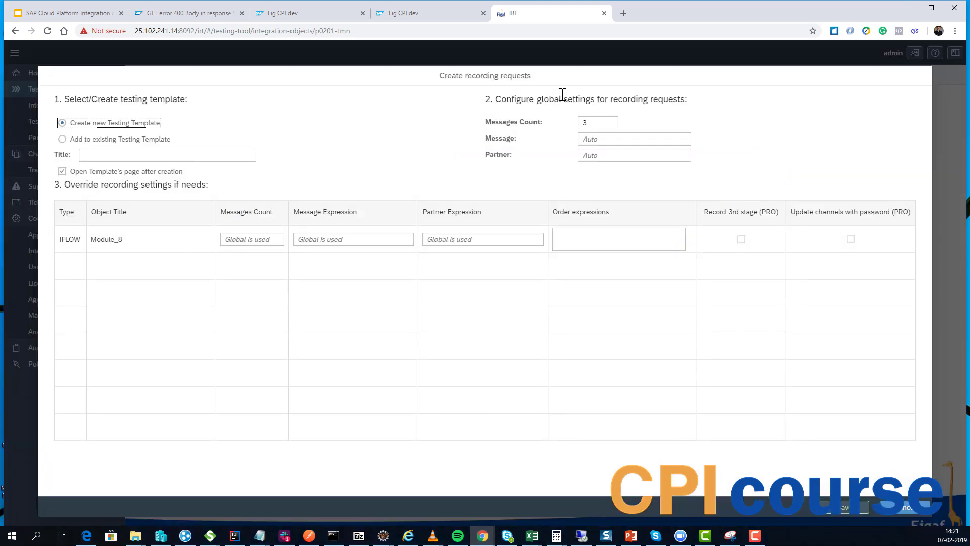
# Step: Set the messages count to 2 and title the new testing template CPIcourse
pyautogui.doubleClick(585, 122)
pyautogui.write('2')
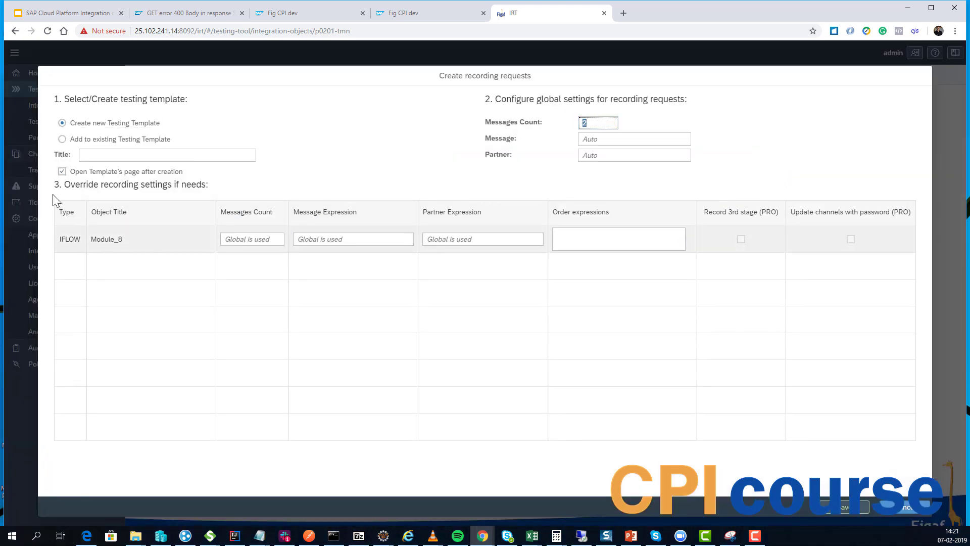
pyautogui.click(116, 154)
pyautogui.click(113, 140)
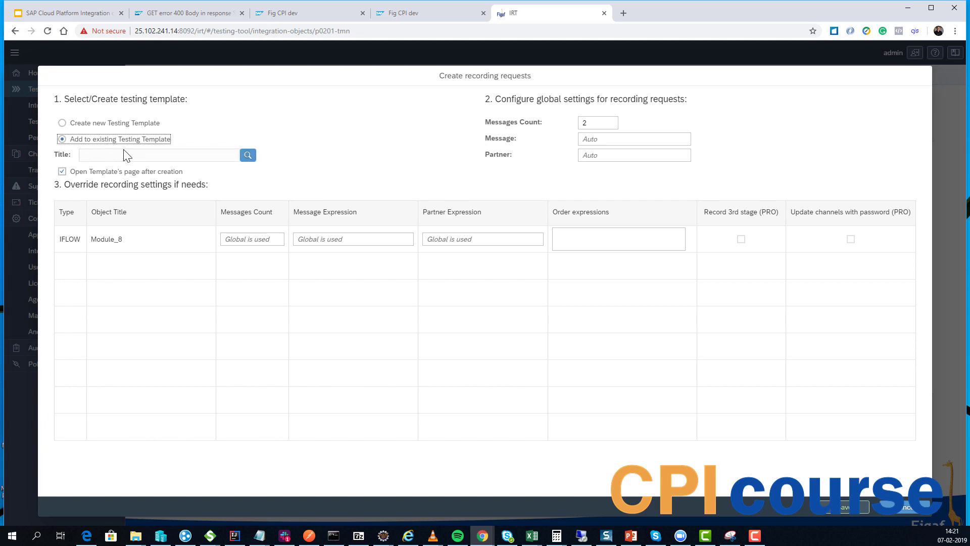
pyautogui.click(117, 123)
pyautogui.click(141, 156)
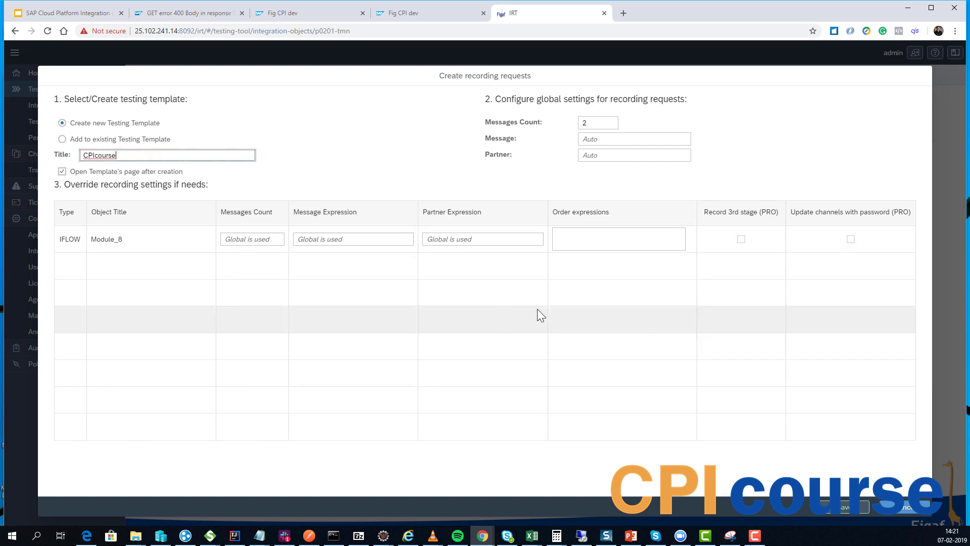
# Step: Copy the Buyer element name from the order XML in Postman and set the global partner expression to //Buyer
pyautogui.click(590, 139)
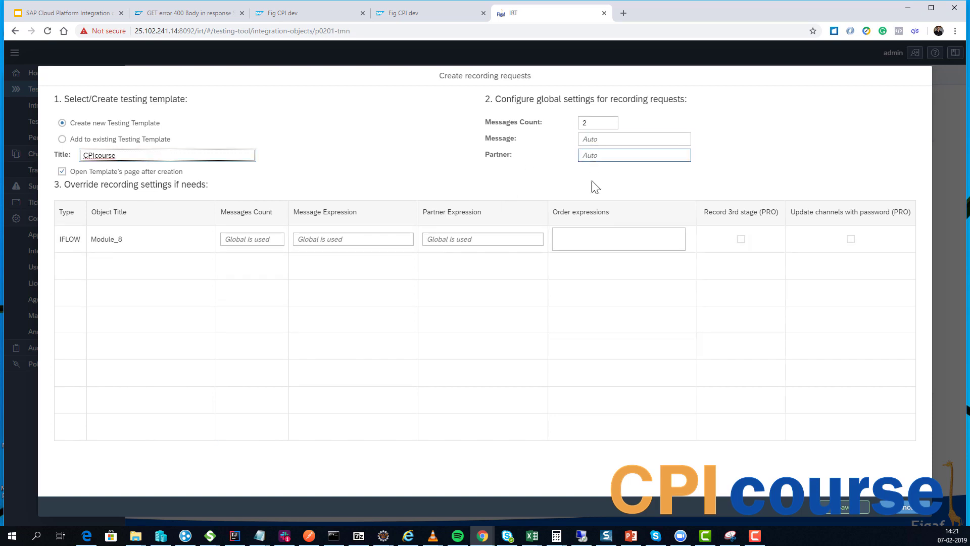
pyautogui.click(596, 243)
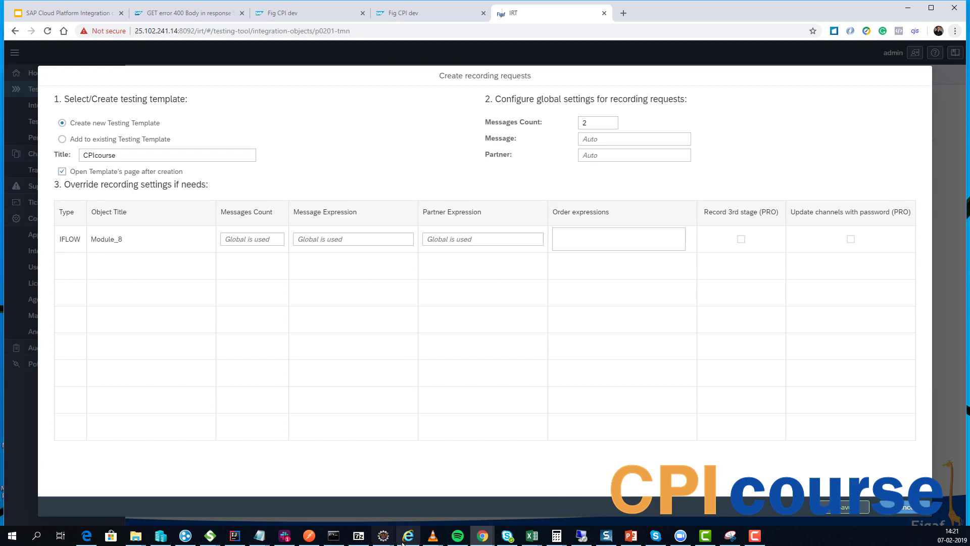
pyautogui.click(309, 536)
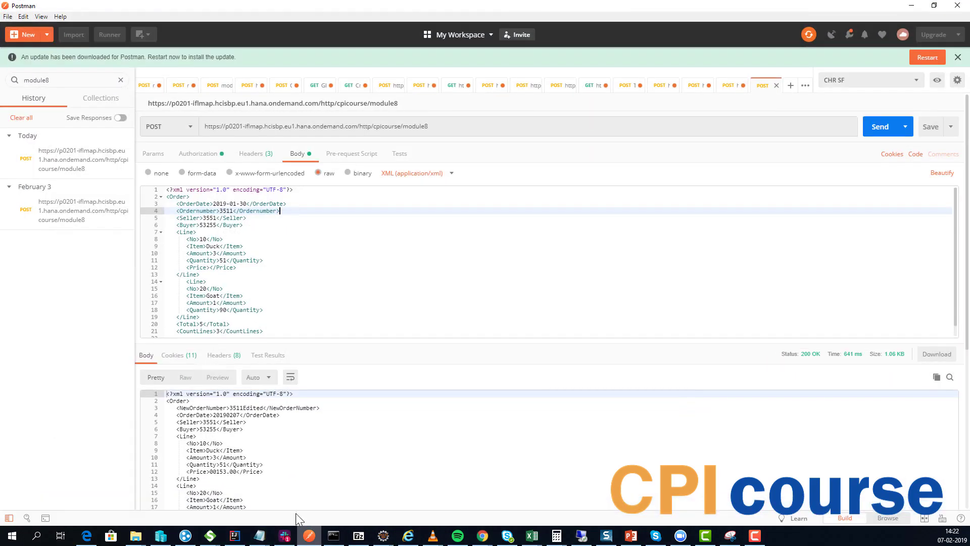
pyautogui.doubleClick(186, 220)
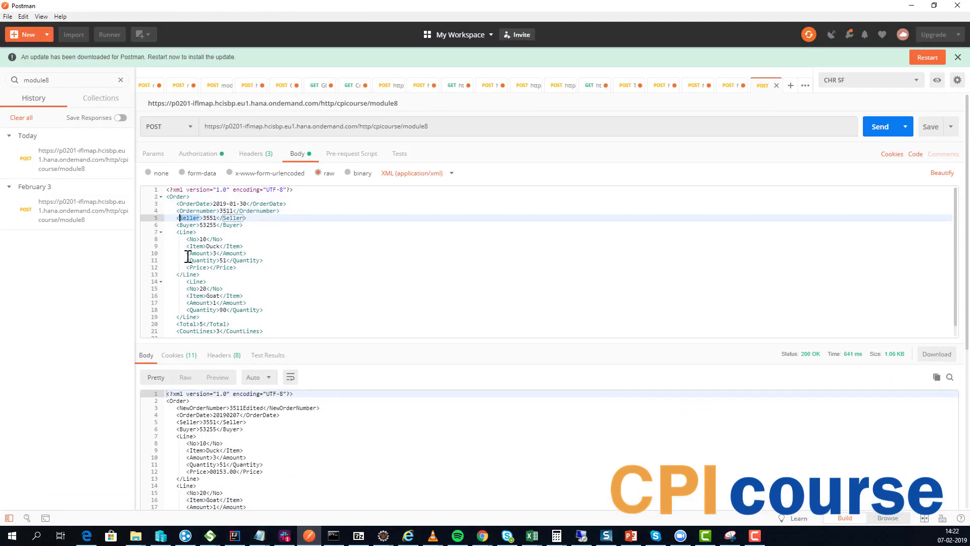
pyautogui.doubleClick(187, 225)
pyautogui.hotkey('ctrl', 'c')
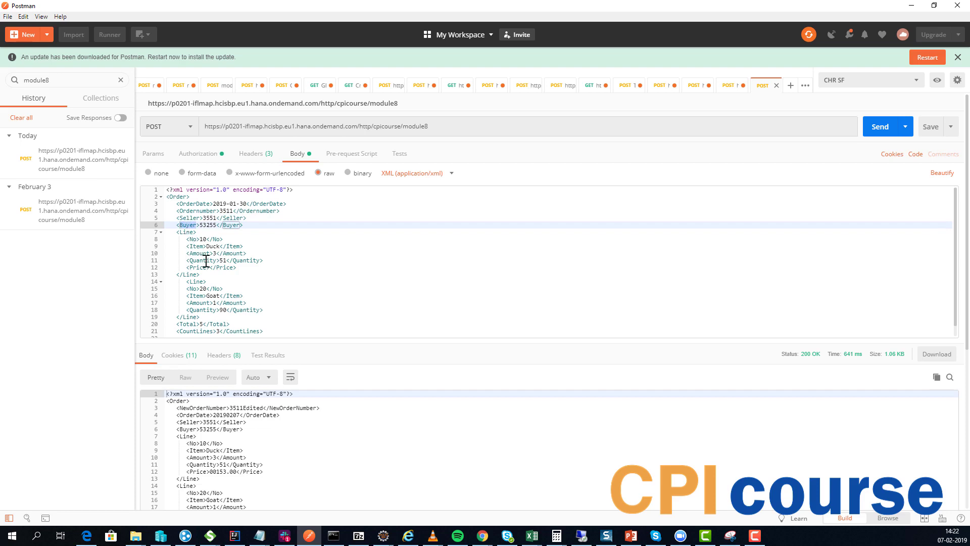
pyautogui.hotkey('alt', 'Tab')
pyautogui.click(594, 155)
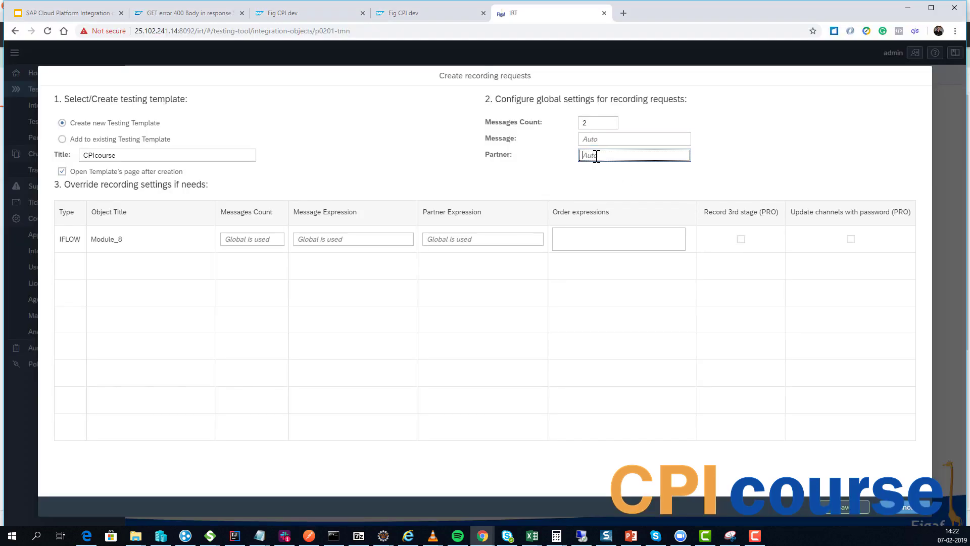
pyautogui.write('//')
pyautogui.hotkey('ctrl', 'v')
# Step: Set the global message name to cpicourse and save the recording request for Module_8
pyautogui.click(601, 140)
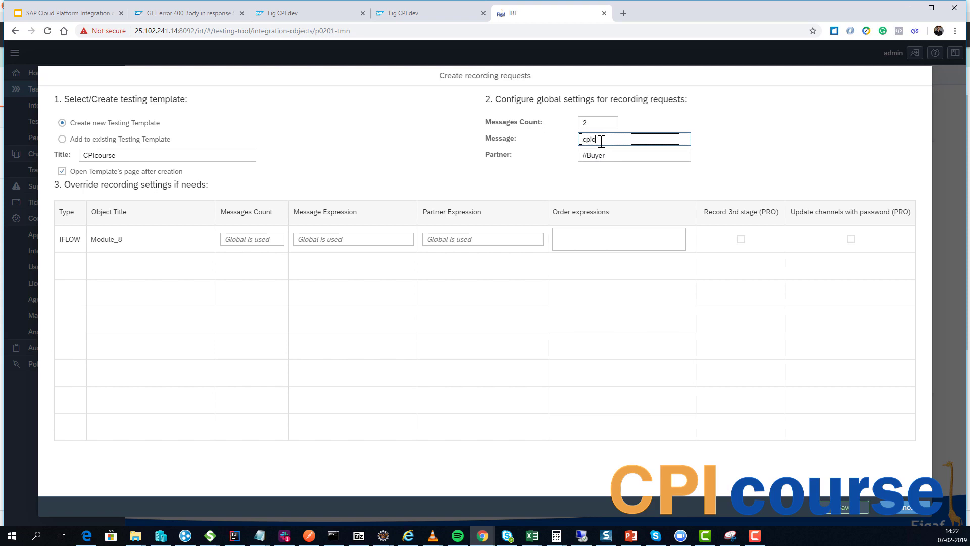
pyautogui.write('cpicourse')
pyautogui.click(847, 506)
pyautogui.click(552, 317)
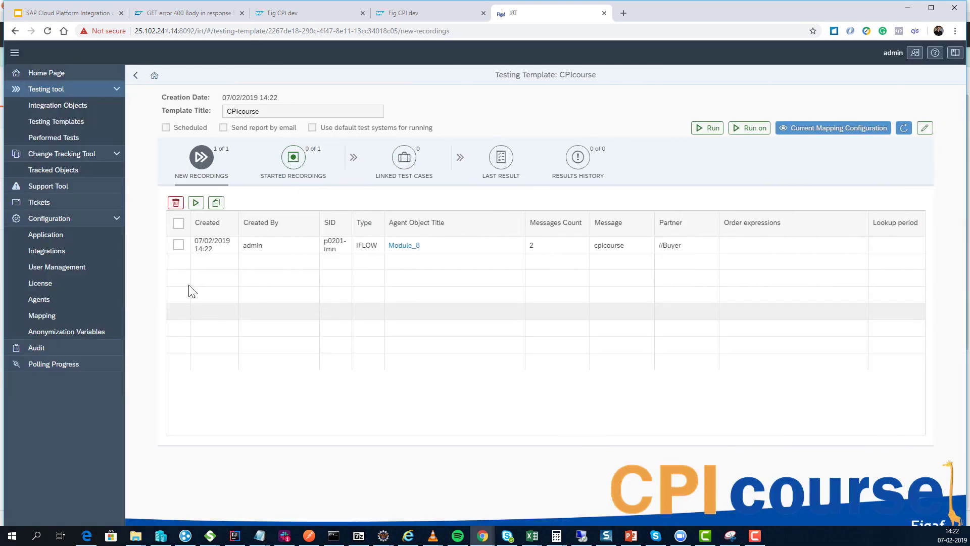
# Step: Start the new Module_8 recording and display the template's started recordings
pyautogui.click(178, 245)
pyautogui.click(196, 203)
pyautogui.click(557, 315)
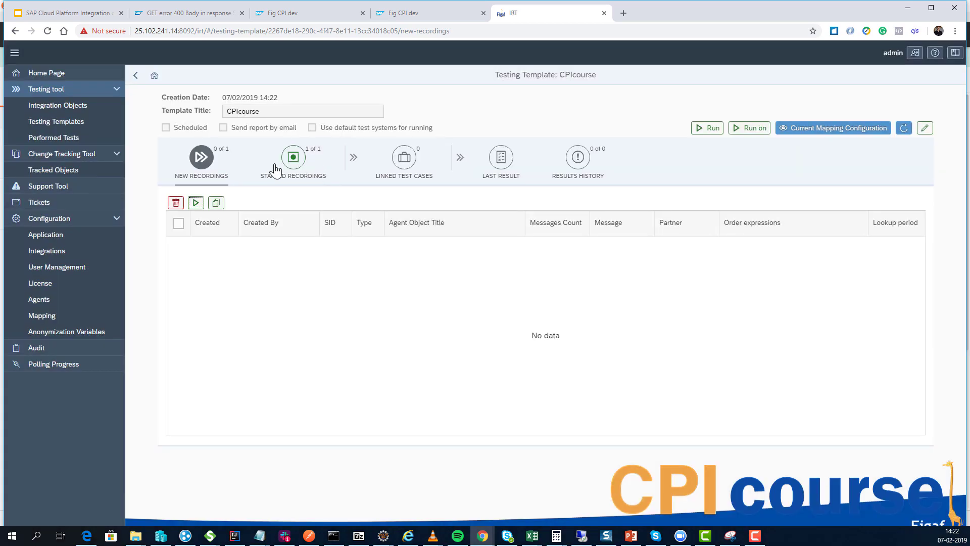
pyautogui.click(276, 170)
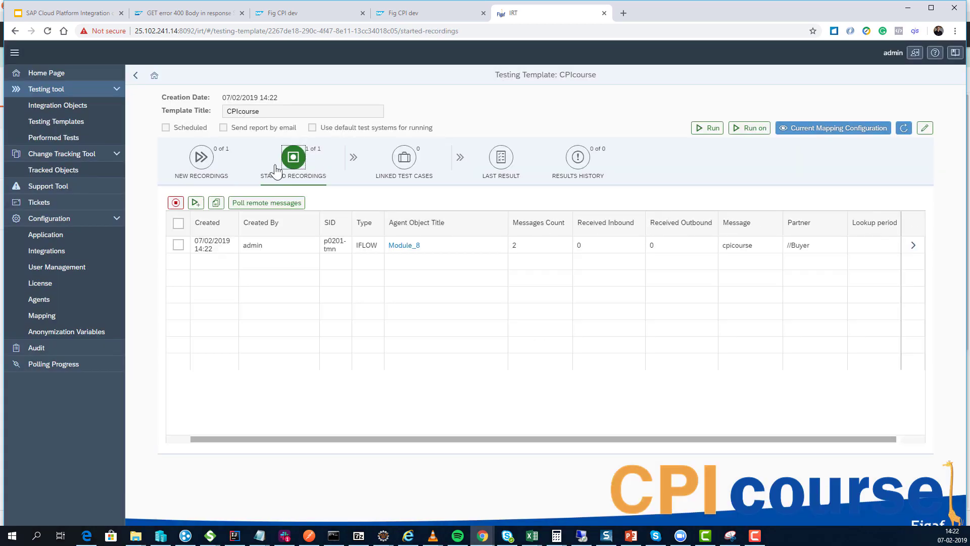
# Step: Send the module8 order request from Postman and change the buyer number in the XML body
pyautogui.hotkey('alt', 'Tab')
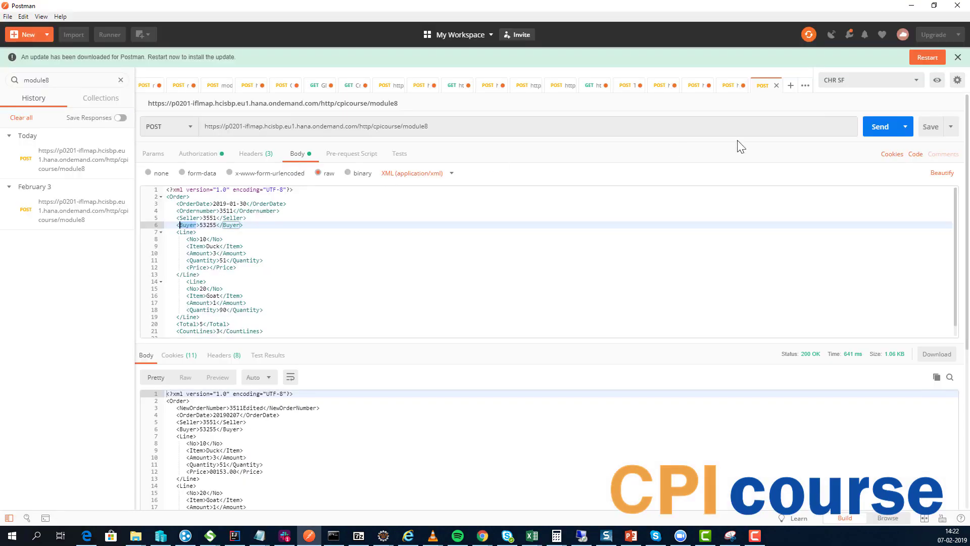
pyautogui.click(879, 127)
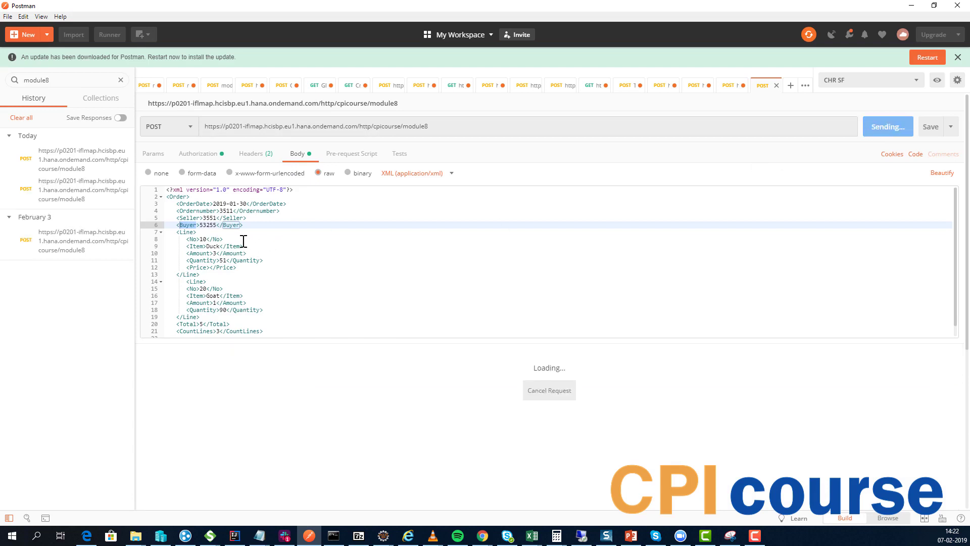
pyautogui.click(214, 226)
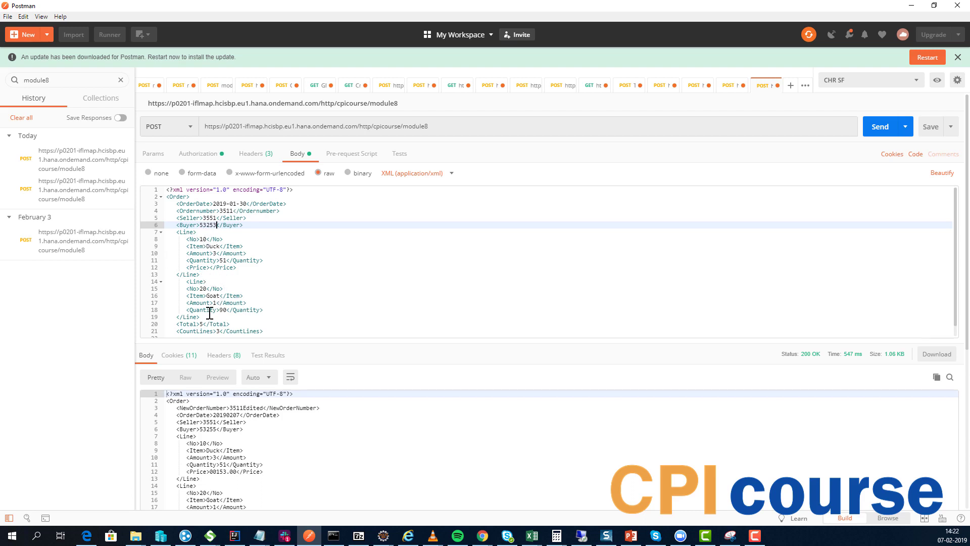
# Step: Copy the second order line (Goat) and paste it below that line's closing tag in the XML body
pyautogui.moveTo(209, 313); pyautogui.dragTo(174, 284)
pyautogui.hotkey('ctrl', 'c')
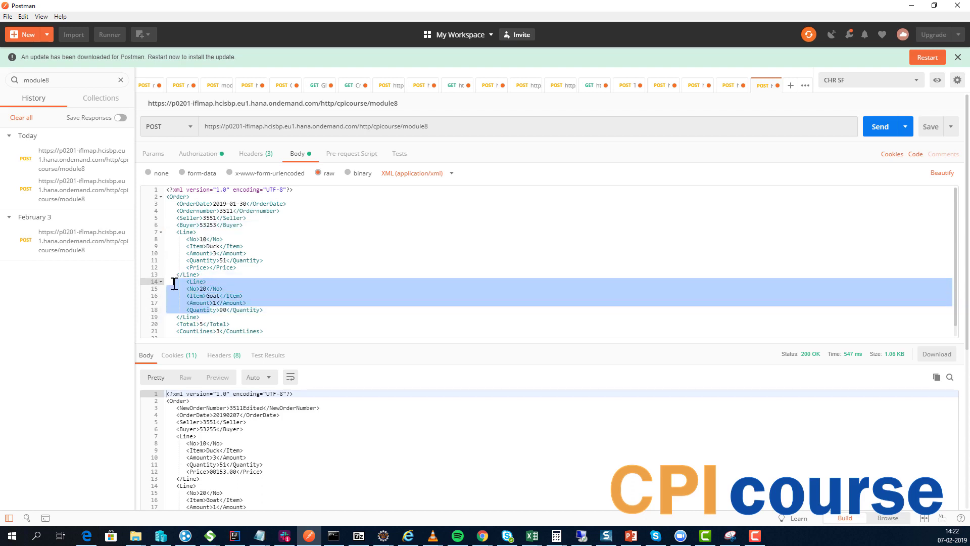
pyautogui.click(211, 310)
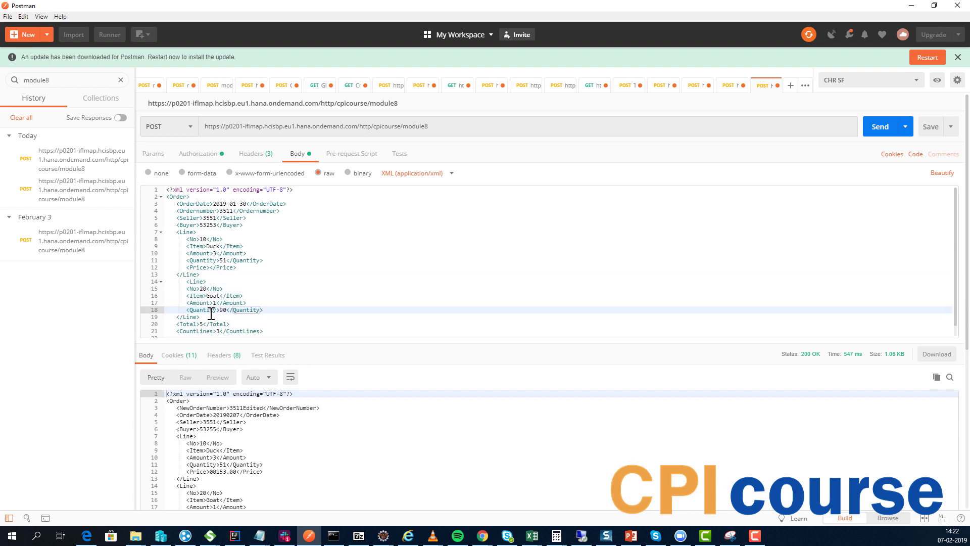
pyautogui.press('Down')
pyautogui.press('Down')
pyautogui.press('Up')
pyautogui.press('Home')
pyautogui.press('Home')
pyautogui.press('Return')
pyautogui.hotkey('ctrl', 'v')
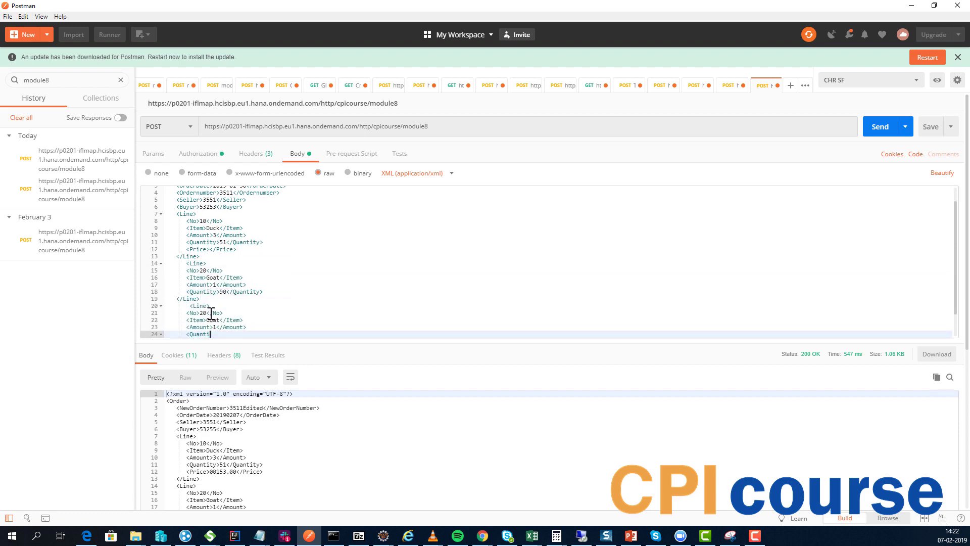
# Step: Set the pasted order line's No to 30 and its Amount to 2
pyautogui.press('Up')
pyautogui.press('Up')
pyautogui.press('Up')
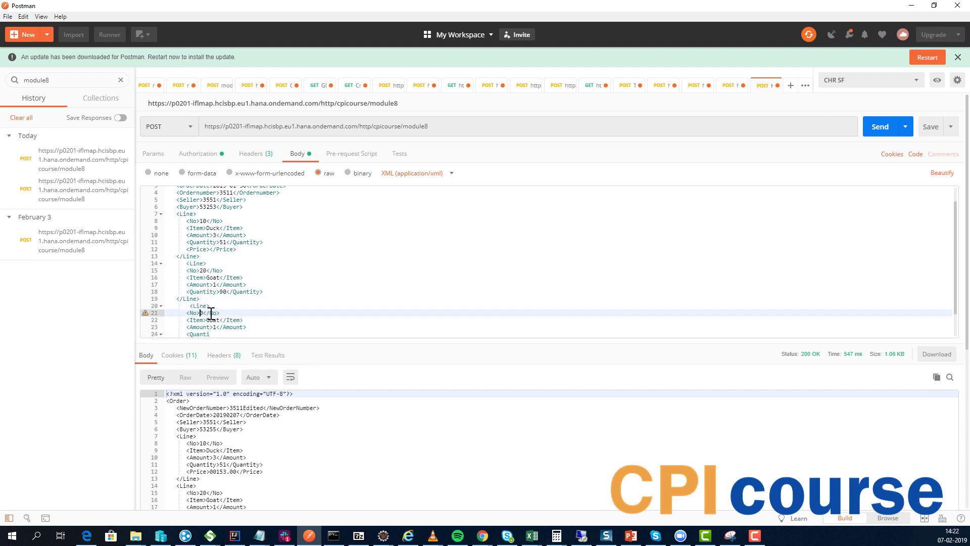
pyautogui.doubleClick(215, 327)
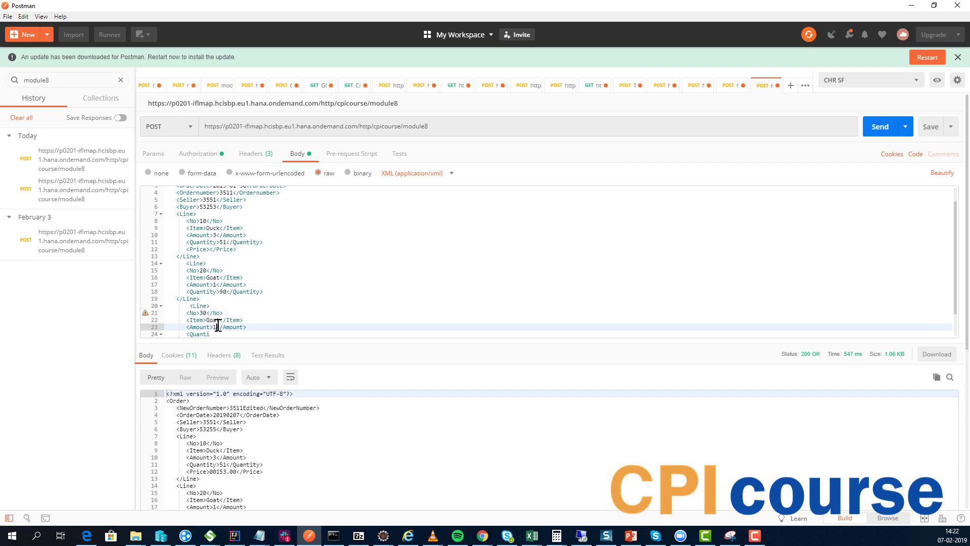
pyautogui.write('2')
# Step: Complete the pasted line's truncated quantity element as <Quantiy>3</Quantiy> and send the request
pyautogui.scroll(-2, 235, 309)
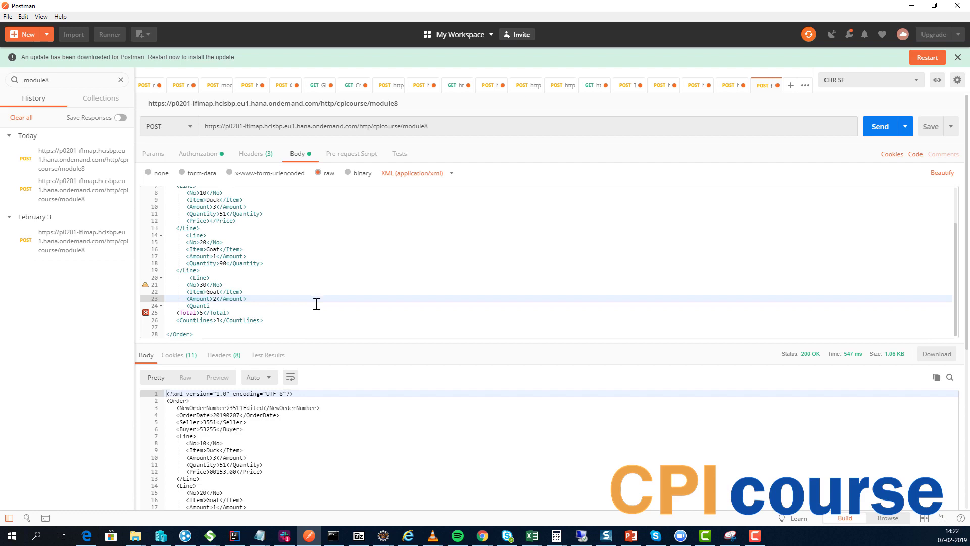
pyautogui.click(229, 306)
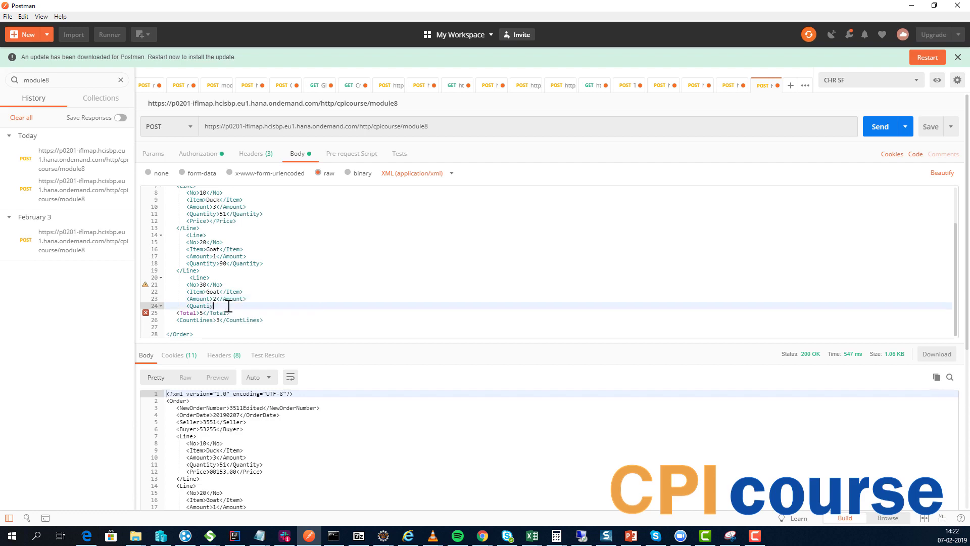
pyautogui.write('u>')
pyautogui.press('BackSpace')
pyautogui.press('BackSpace')
pyautogui.write('y>3')
pyautogui.press('BackSpace')
pyautogui.press('BackSpace')
pyautogui.press('BackSpace')
pyautogui.click(879, 127)
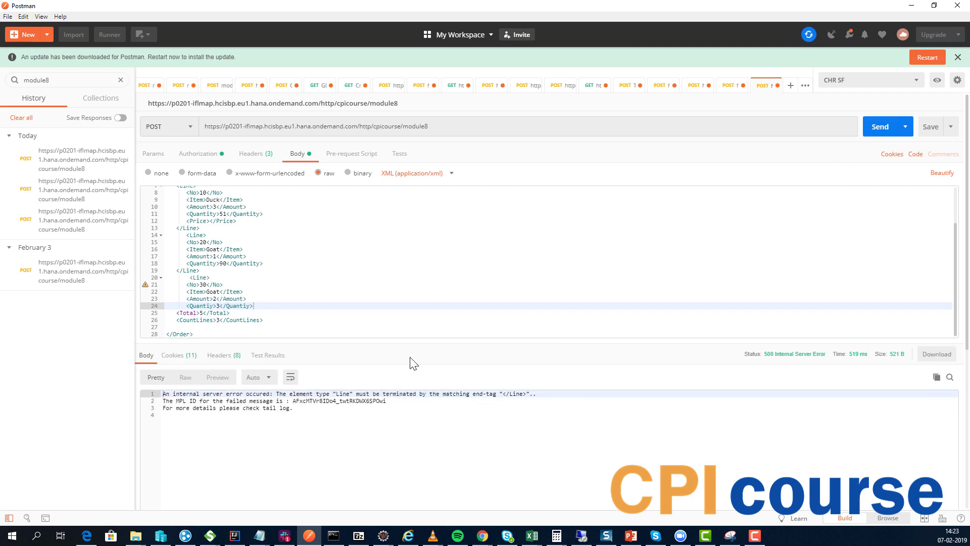
# Step: Try to add the missing closing Line tag below the third order line's quantity in the XML body
pyautogui.click(288, 300)
pyautogui.click(289, 303)
pyautogui.press('Return')
pyautogui.write('</Li')
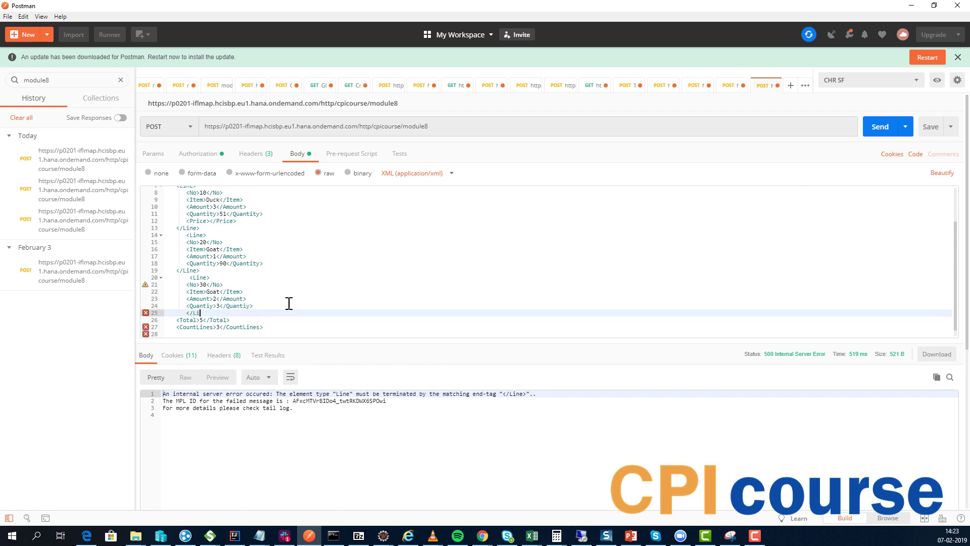
# Step: Delete the entire unfinished third order line (No 30) from the XML body
pyautogui.hotkey('shift', 'Up')
pyautogui.hotkey('shift', 'Up')
pyautogui.hotkey('shift', 'Up')
pyautogui.hotkey('shift', 'Up')
pyautogui.hotkey('shift', 'Up')
pyautogui.hotkey('shift', 'Up')
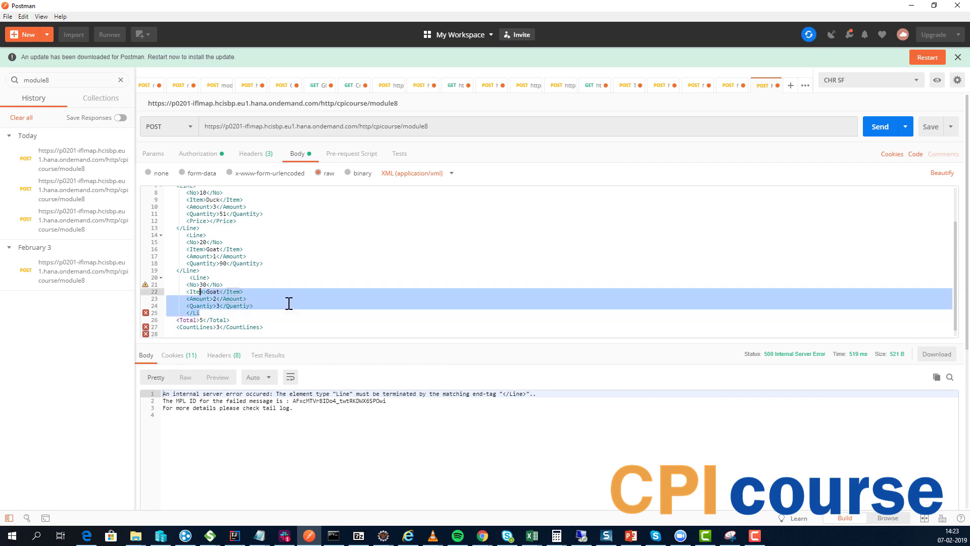
pyautogui.press('BackSpace')
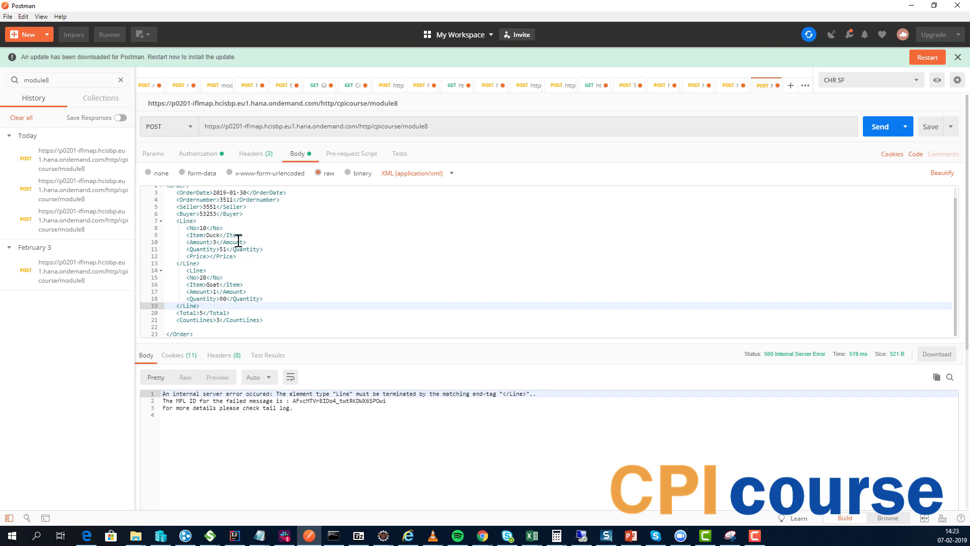
# Step: Change the last digit of the order number in the XML body to 5 and send the request
pyautogui.scroll(2, 238, 241)
pyautogui.click(230, 211)
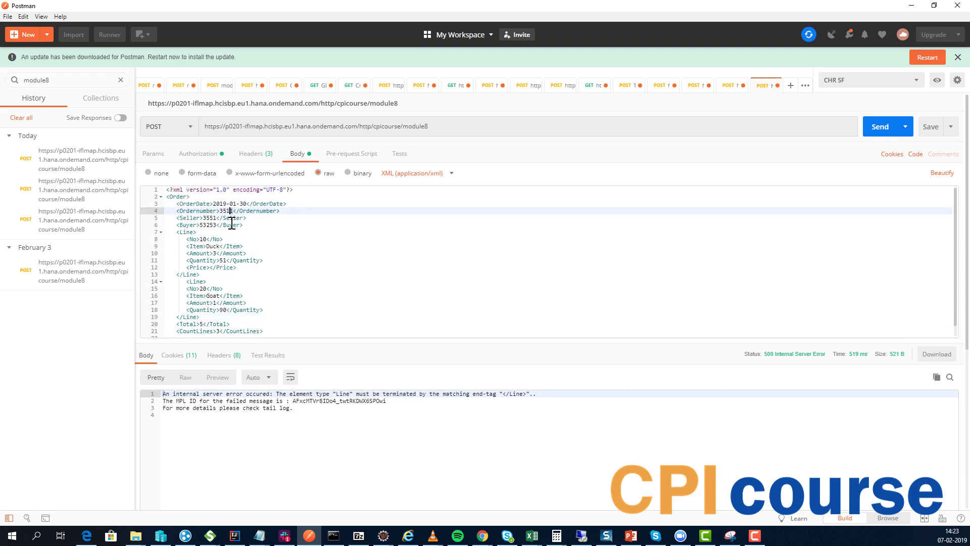
pyautogui.write('5')
pyautogui.click(883, 130)
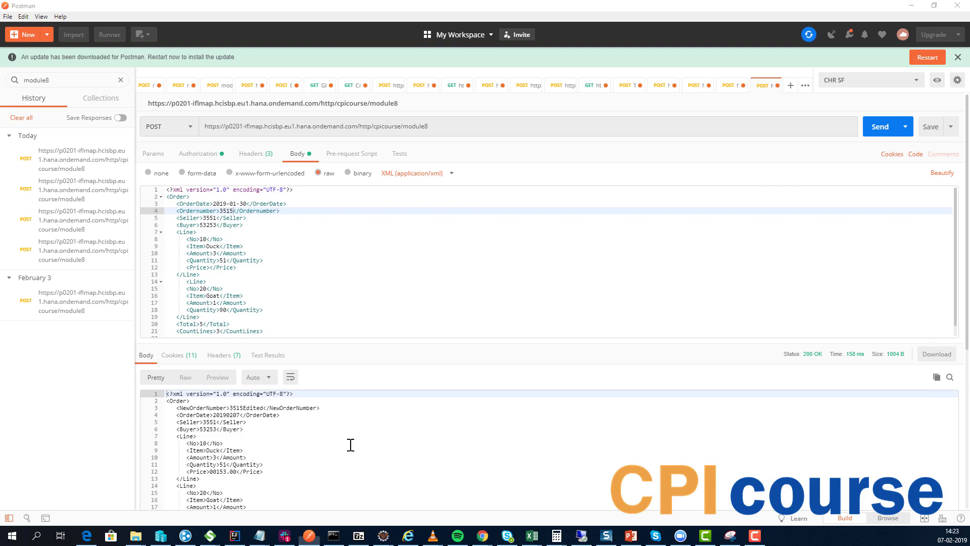
# Step: Switch to Figaf IRT in the browser and poll the remote messages for the started Module_8 recording
pyautogui.hotkey('alt', 'Tab')
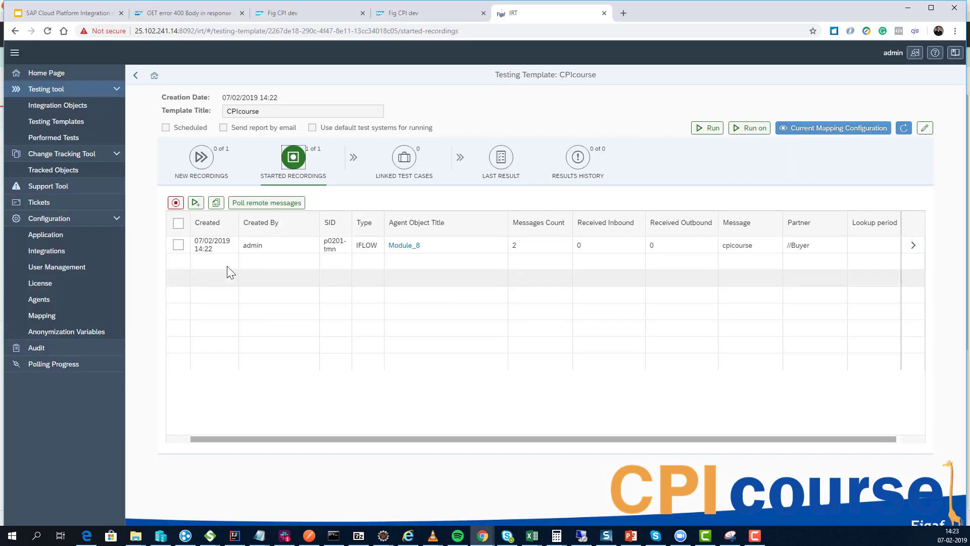
pyautogui.click(179, 244)
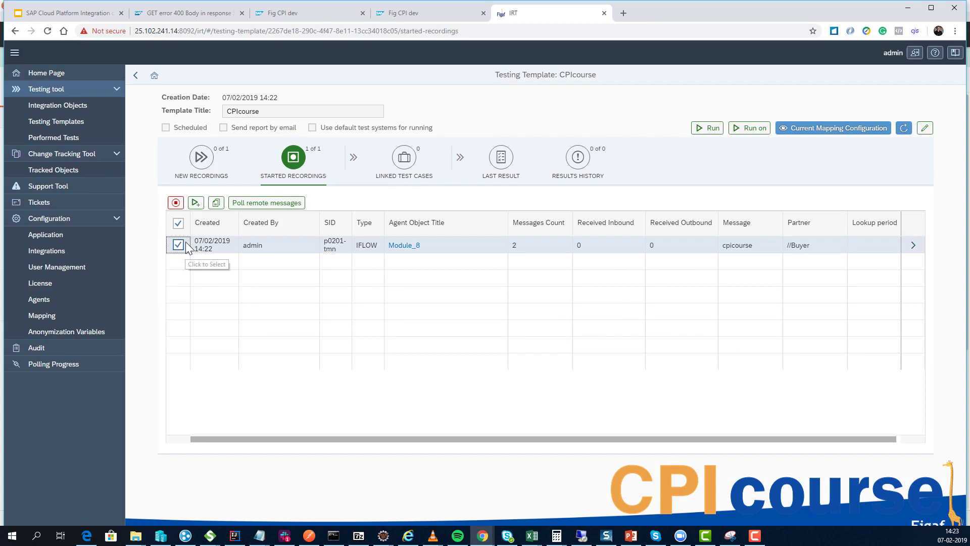
pyautogui.click(255, 206)
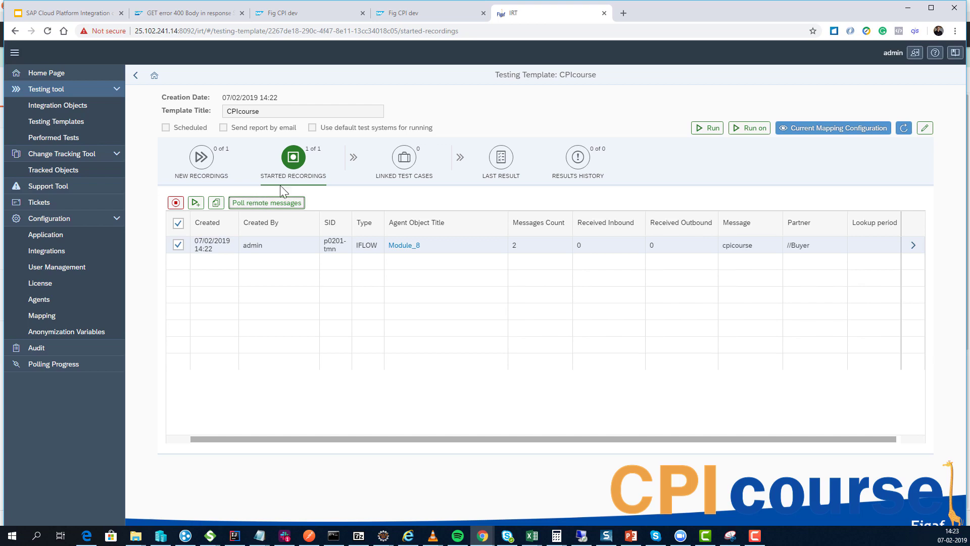
pyautogui.click(272, 206)
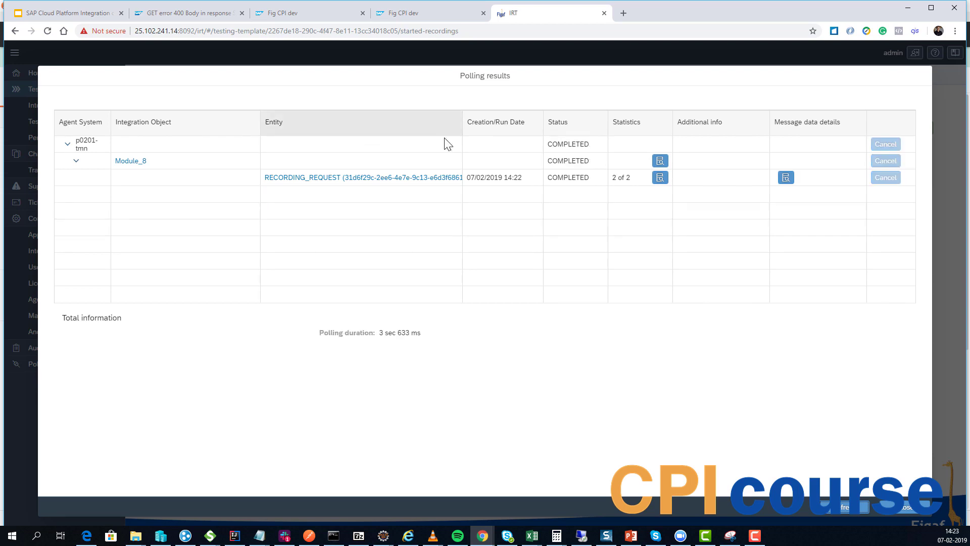
pyautogui.click(906, 507)
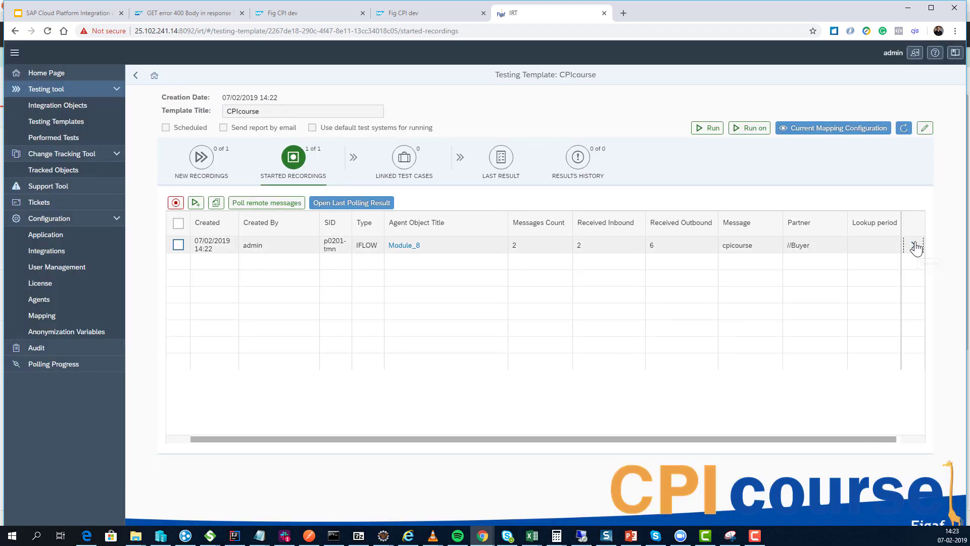
# Step: Create REGRESSION test cases from the Module_8 recording with a messages count of 2
pyautogui.click(178, 244)
pyautogui.click(195, 203)
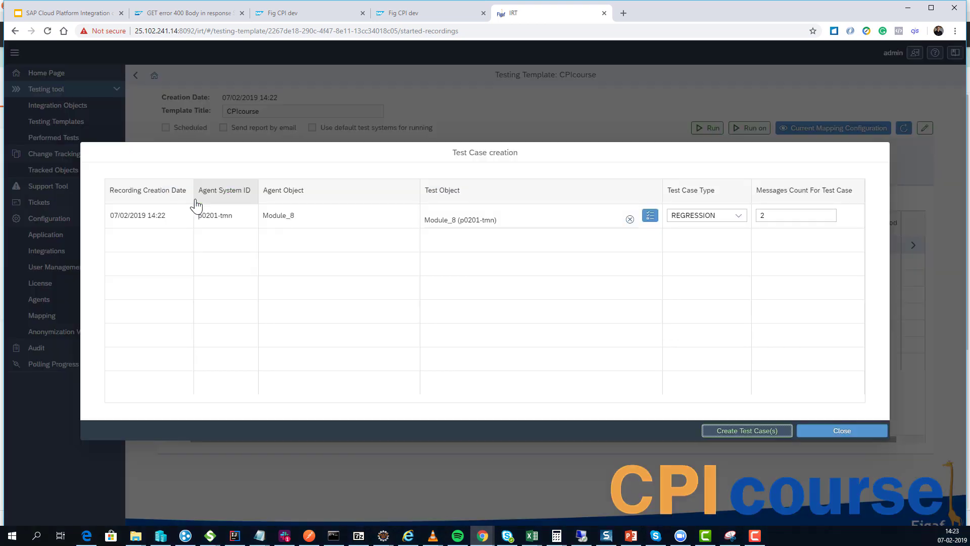
pyautogui.click(744, 430)
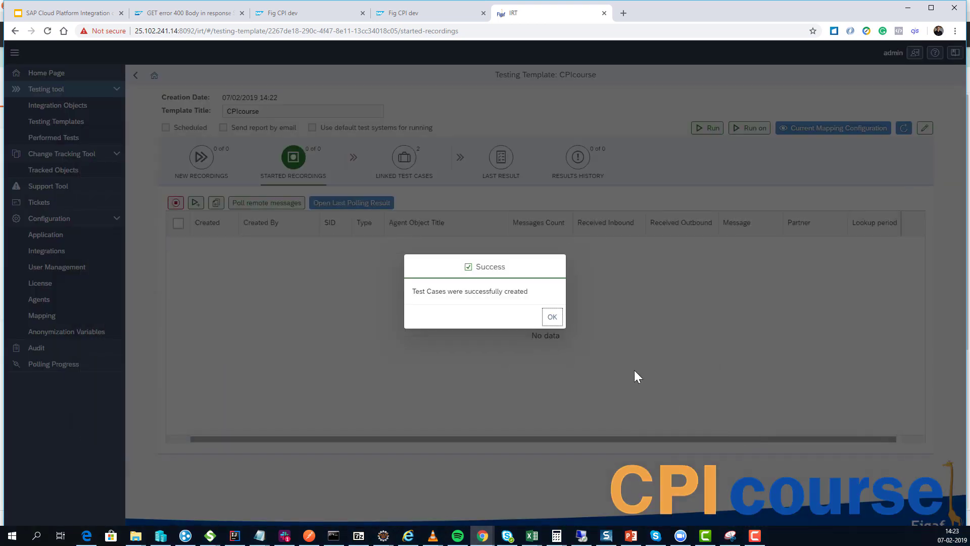
pyautogui.click(550, 318)
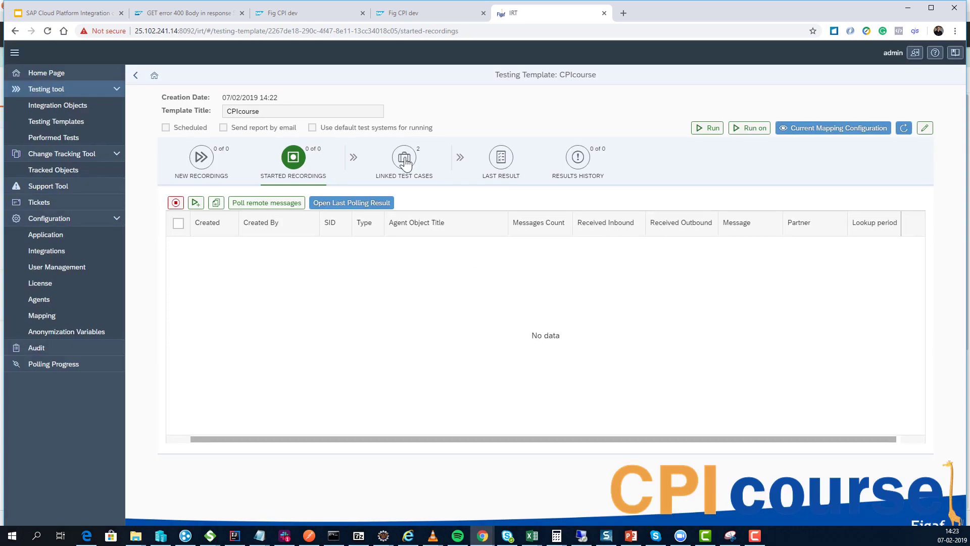
# Step: Display the linked test cases of the CPIcourse template and run the template
pyautogui.click(405, 160)
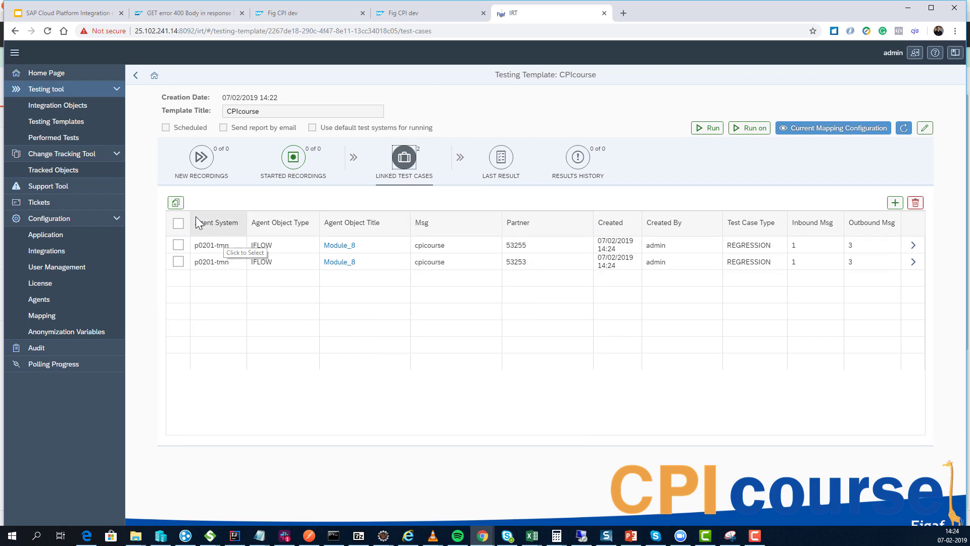
pyautogui.click(713, 129)
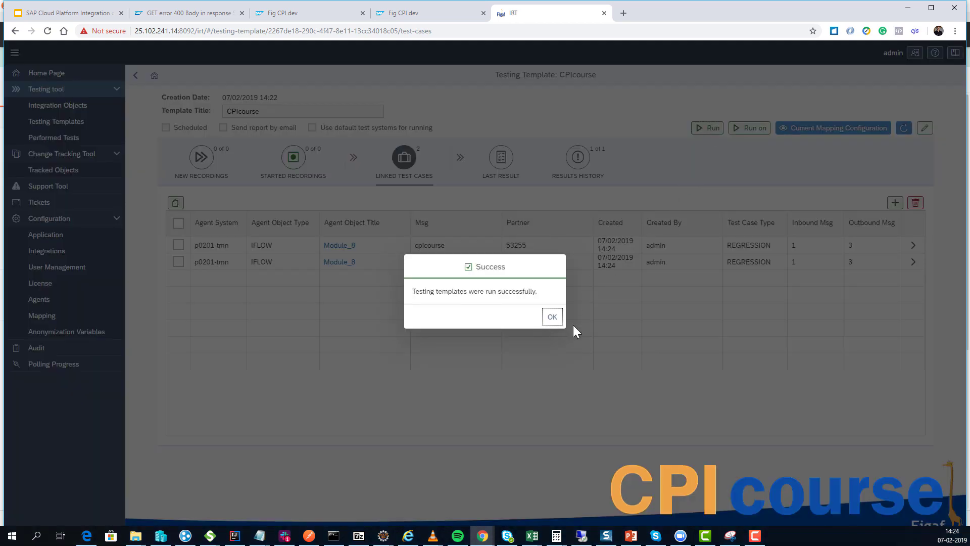
pyautogui.click(552, 317)
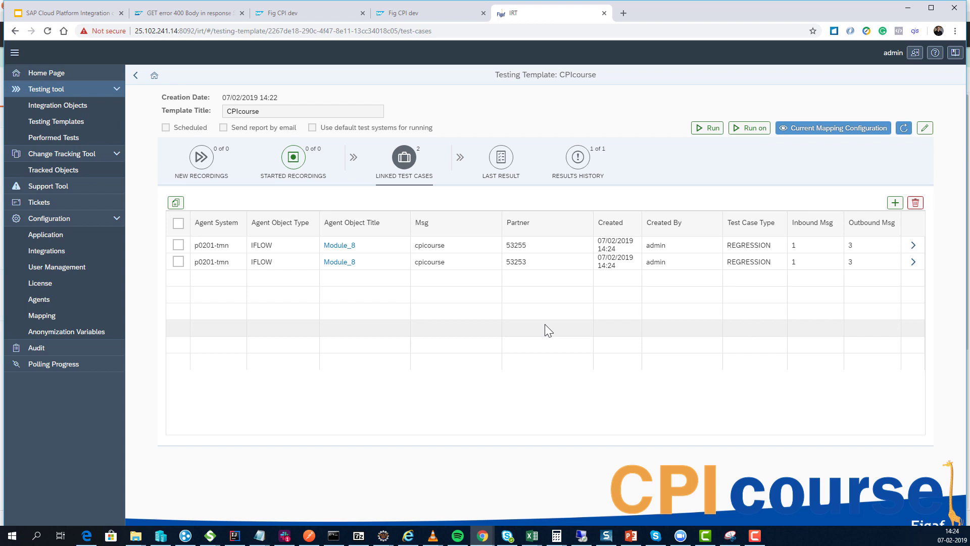
# Step: Poll the remote results for the template's latest test run
pyautogui.click(500, 159)
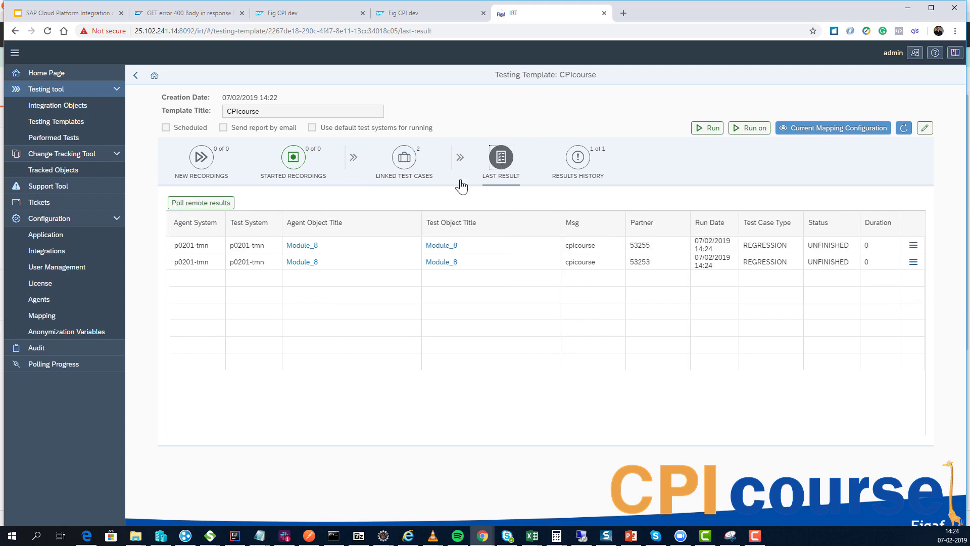
pyautogui.click(214, 206)
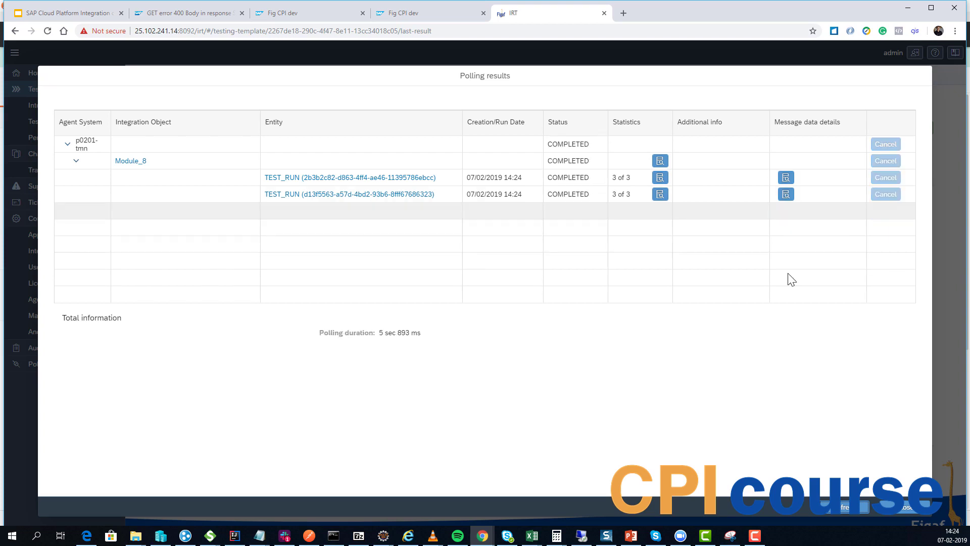
pyautogui.click(905, 507)
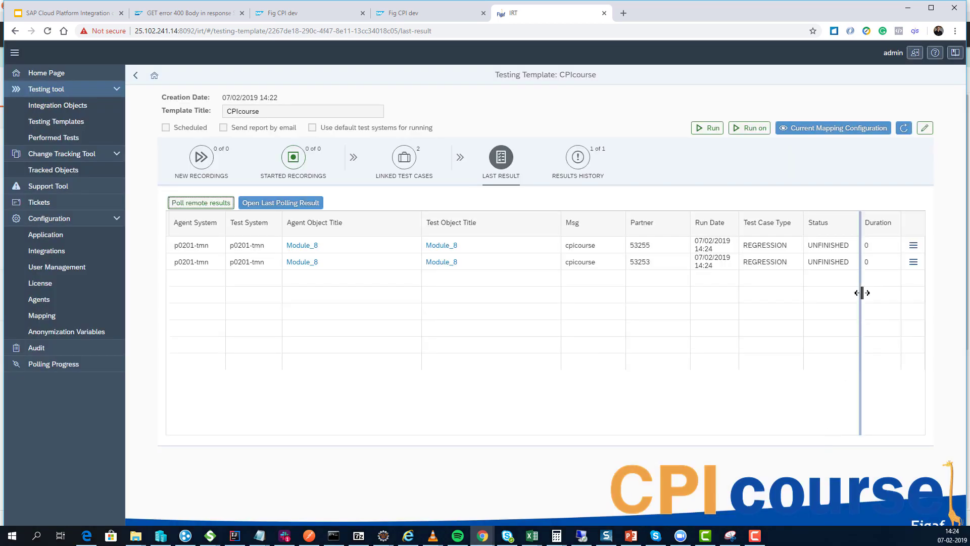
# Step: View the second test case's results and show the differences for the CallActivity_7 step
pyautogui.click(913, 262)
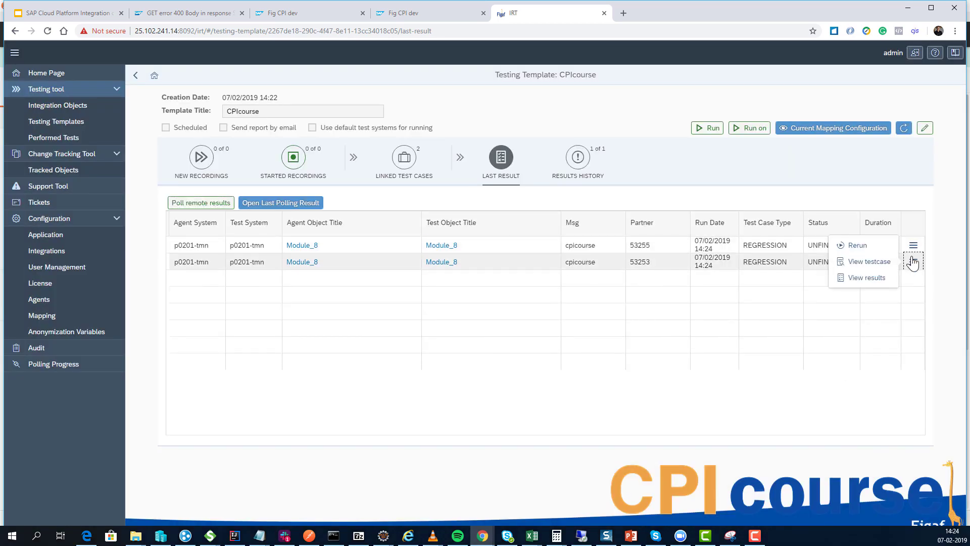
pyautogui.click(879, 278)
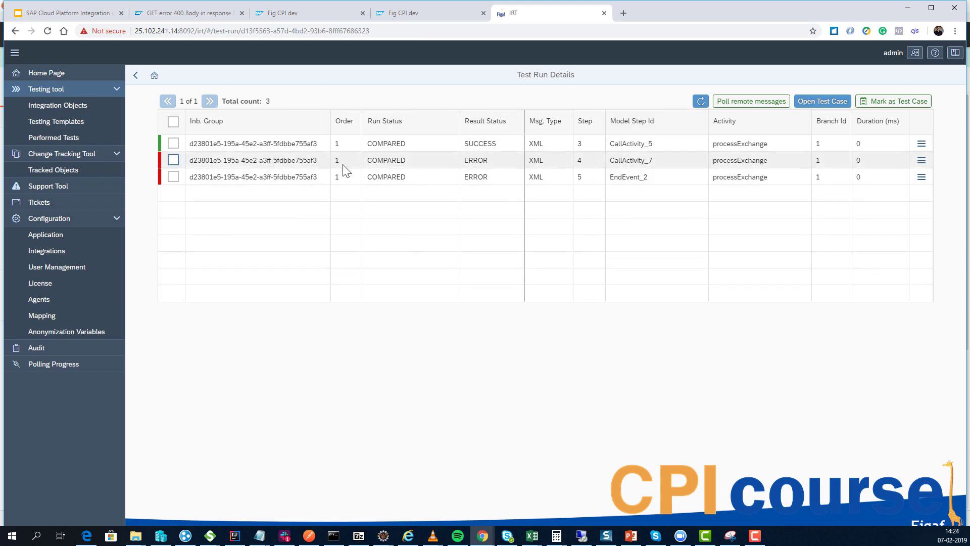
pyautogui.click(920, 161)
pyautogui.click(846, 184)
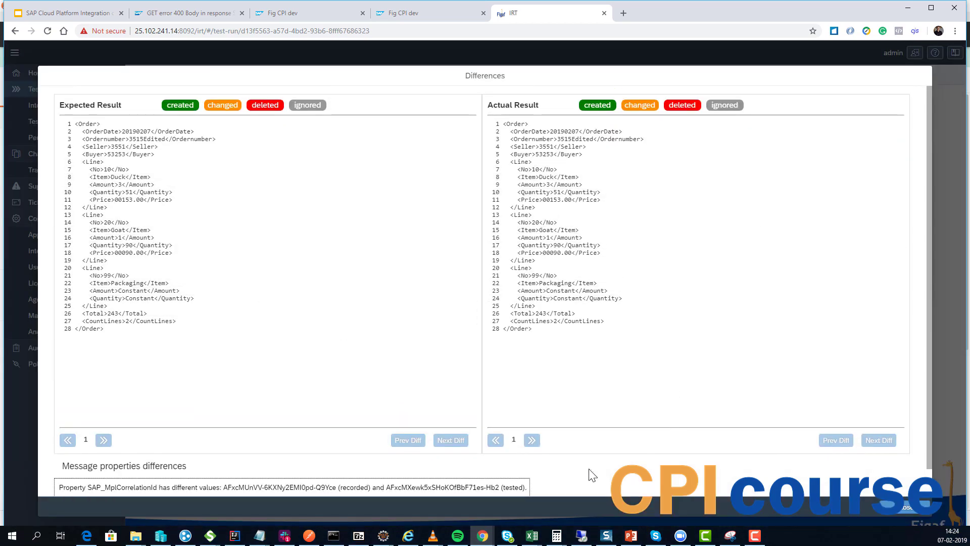
# Step: Add the message property SAP_MplCorrelationId to the ignore list
pyautogui.scroll(-2, 589, 472)
pyautogui.click(275, 456)
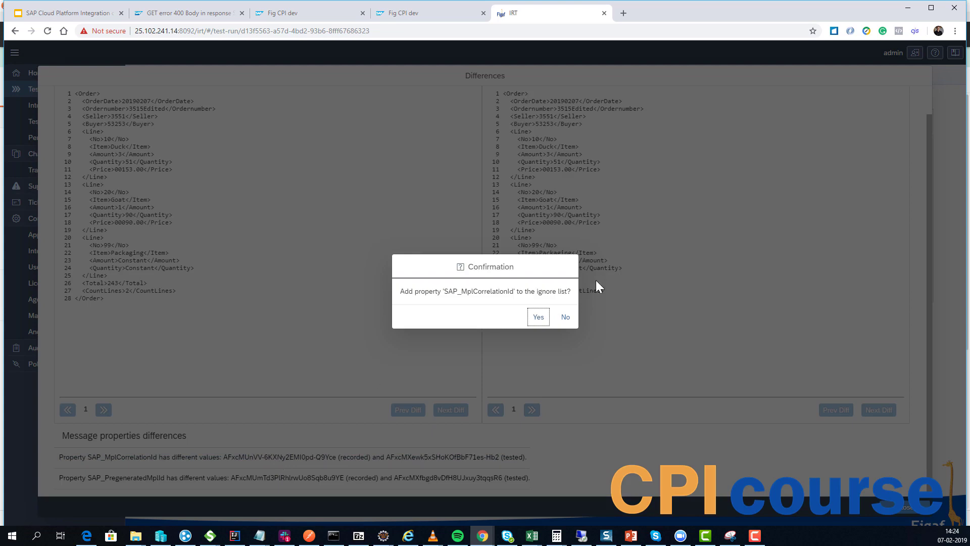
pyautogui.click(539, 317)
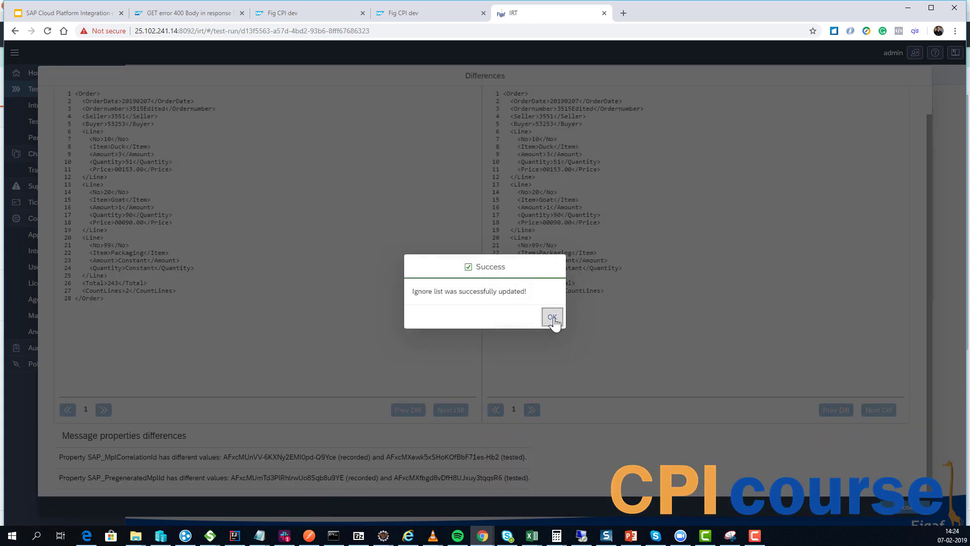
pyautogui.click(552, 317)
# Step: Add the message property SAP_PregeneratedMplId to the ignore list and close the differences view
pyautogui.click(216, 478)
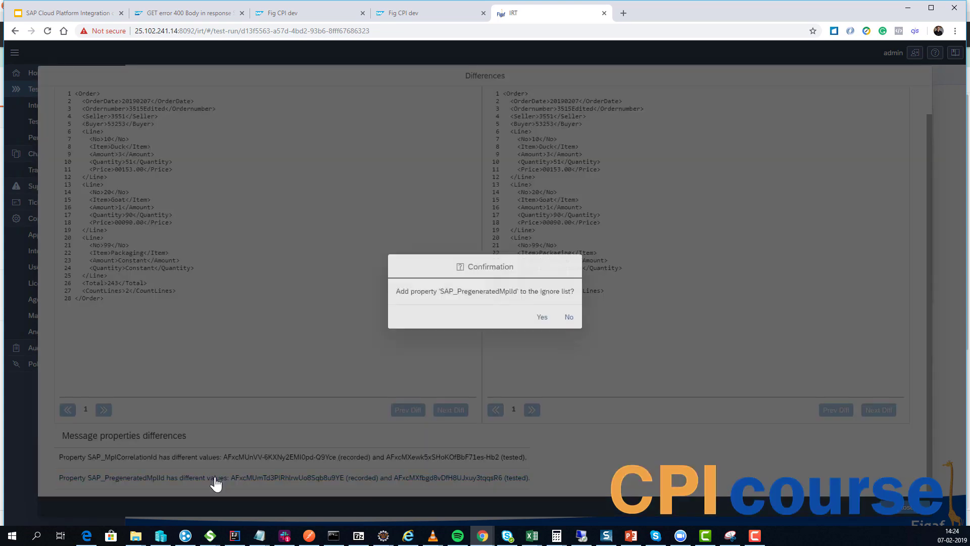
pyautogui.click(542, 317)
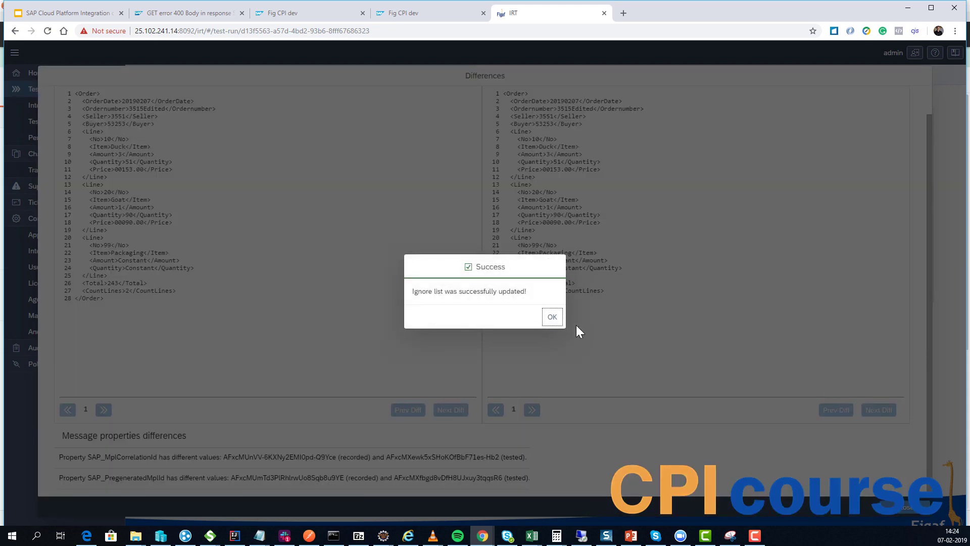
pyautogui.click(552, 317)
pyautogui.click(903, 508)
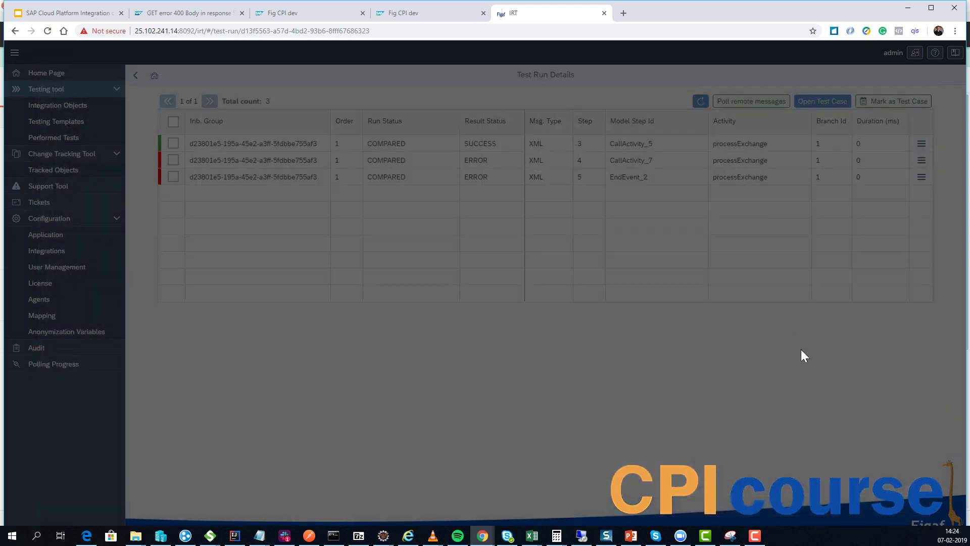
# Step: Compare the expected and actual results of the EndEvent_2 step, including its message property differences
pyautogui.click(922, 177)
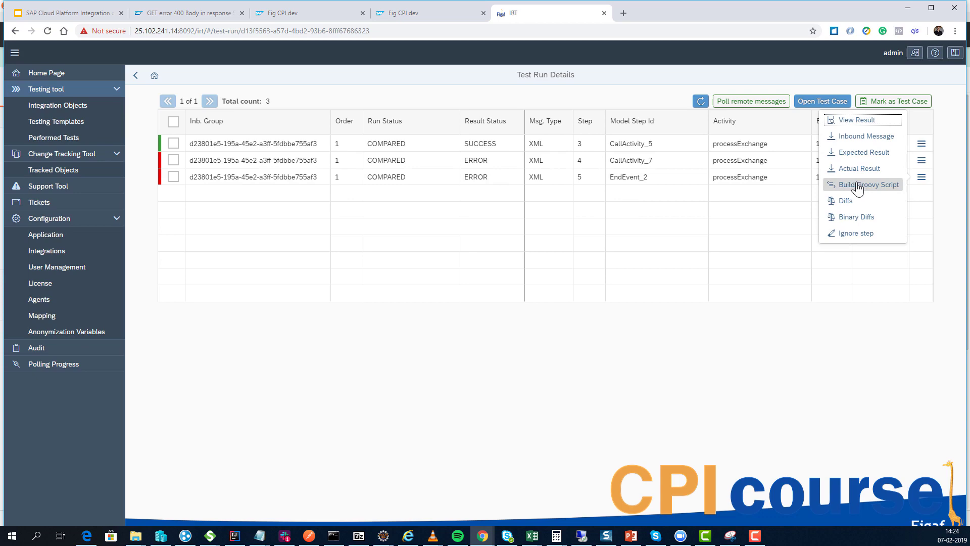
pyautogui.click(864, 201)
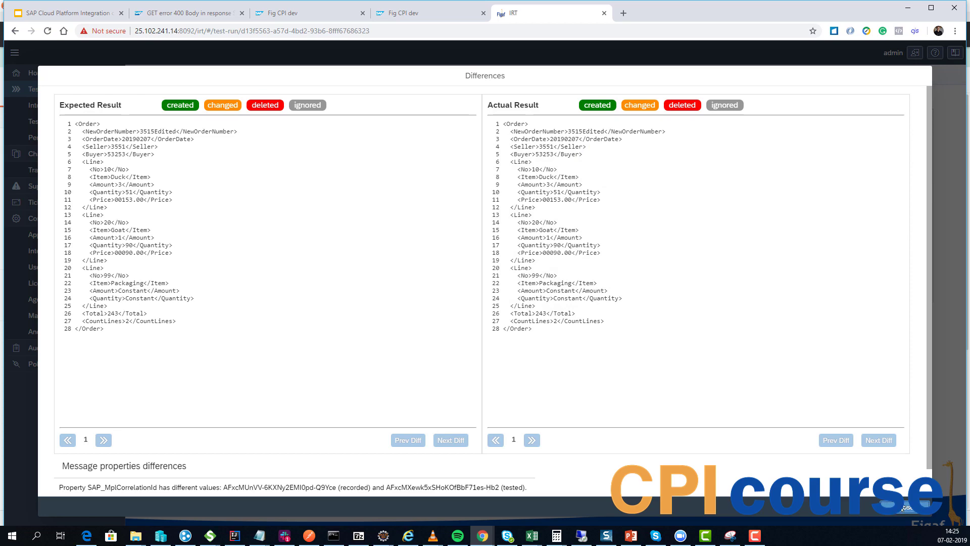
pyautogui.click(904, 505)
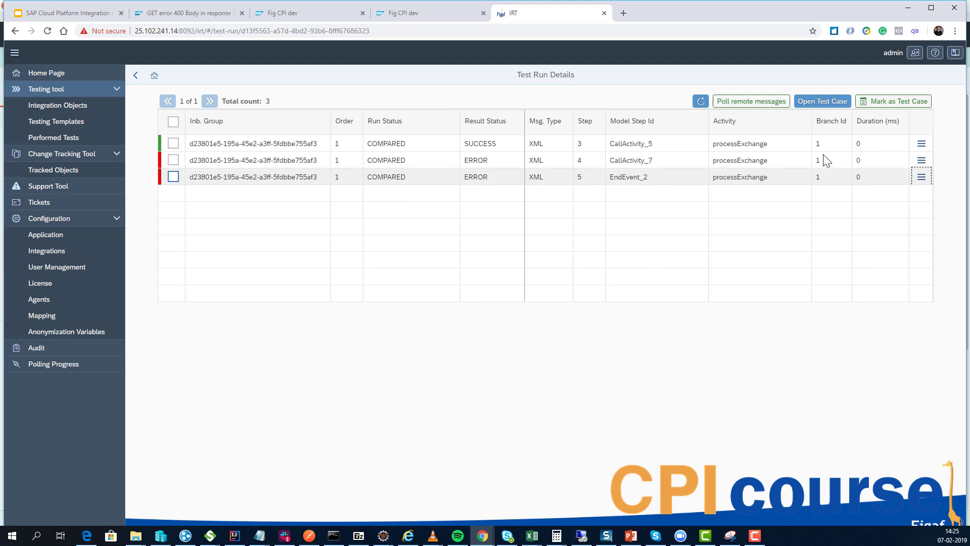
# Step: Add the expression /Order/OrderDate to the ignore list from the EndEvent_2 step's differences
pyautogui.click(921, 177)
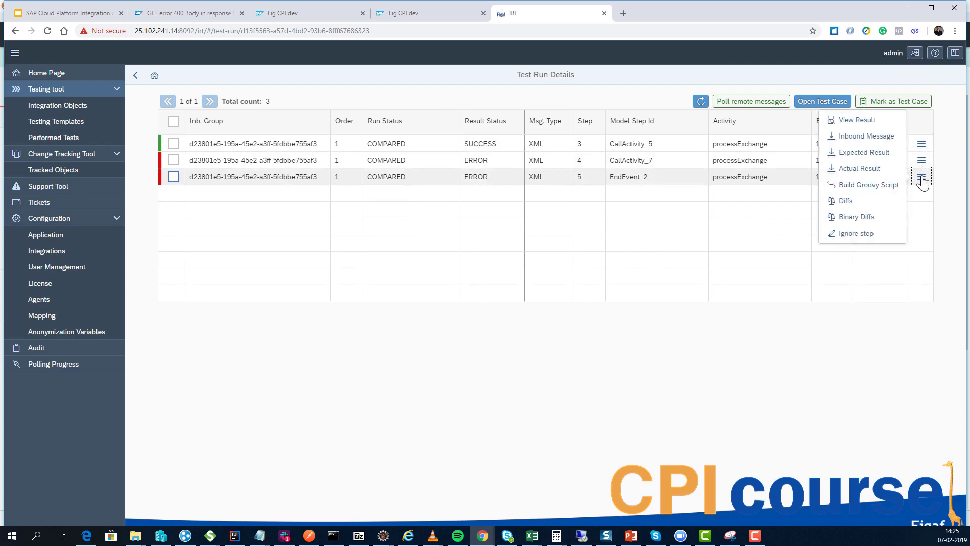
pyautogui.click(859, 202)
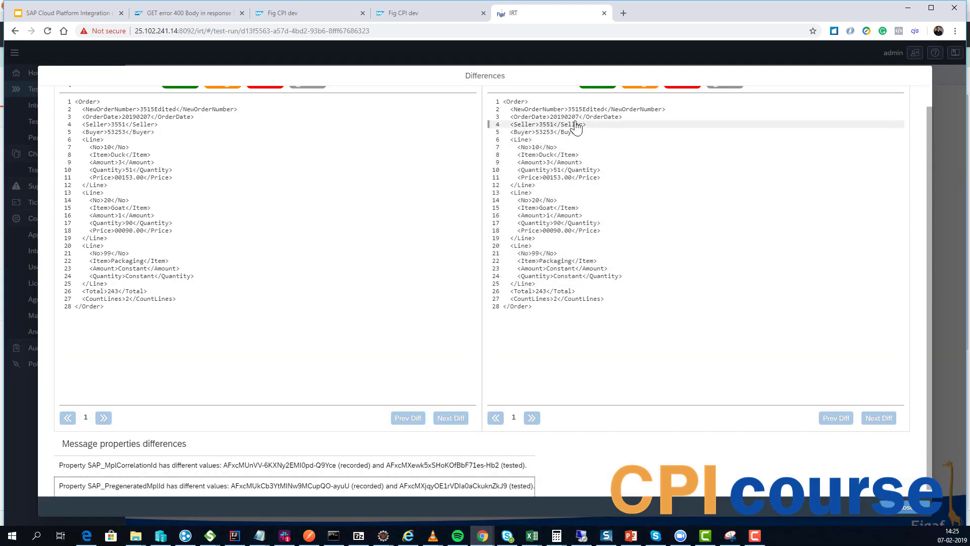
pyautogui.click(573, 118)
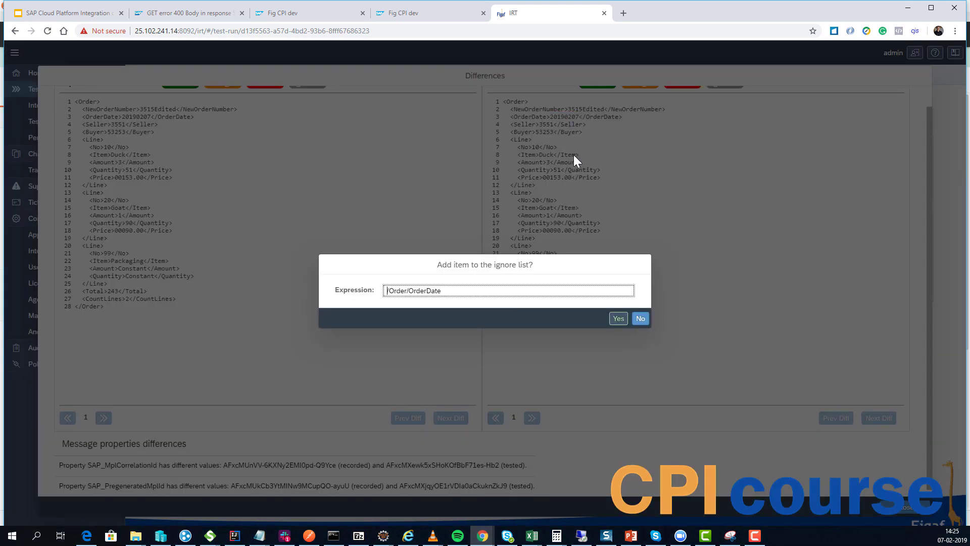
pyautogui.click(619, 318)
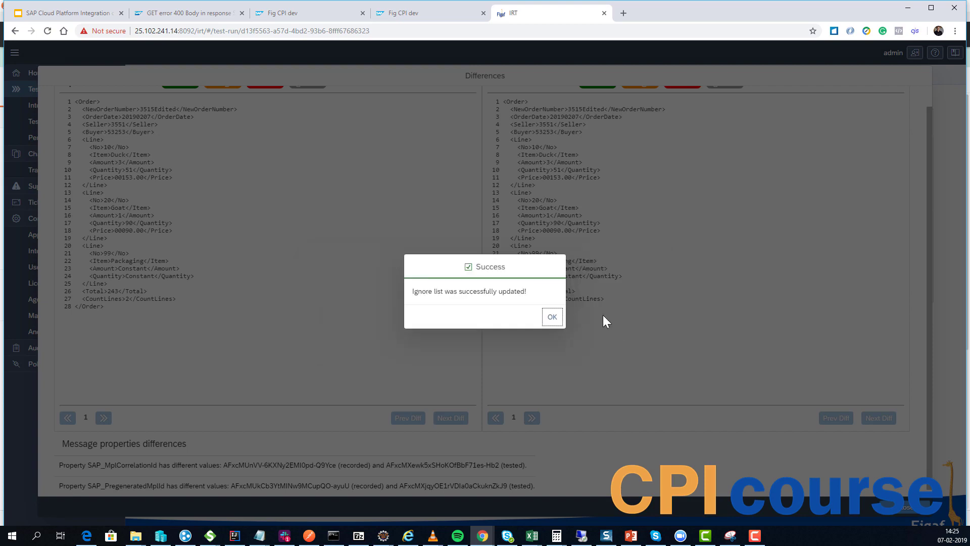
pyautogui.click(550, 319)
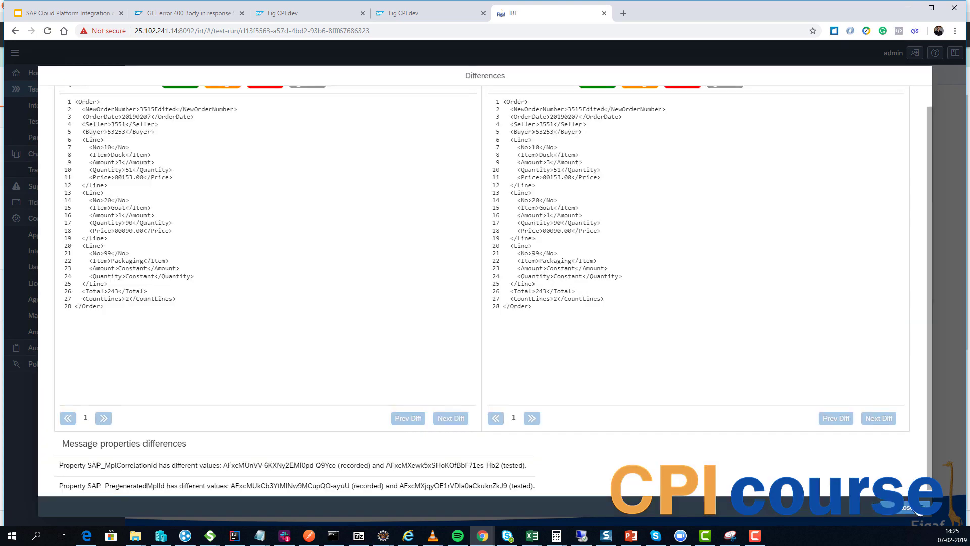
# Step: Build a Groovy script from the CallActivity_7 test step and open the downloaded file in a new browser tab
pyautogui.click(889, 505)
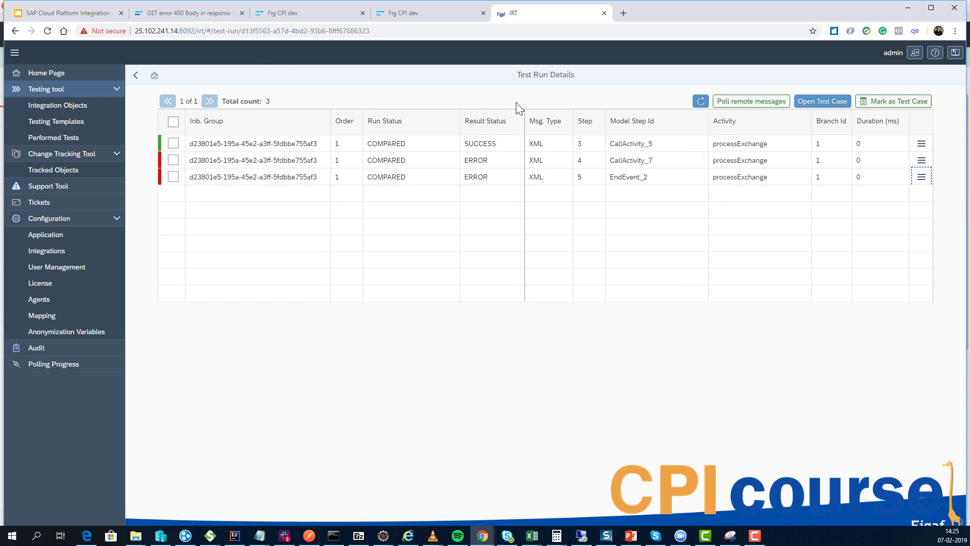
pyautogui.click(920, 161)
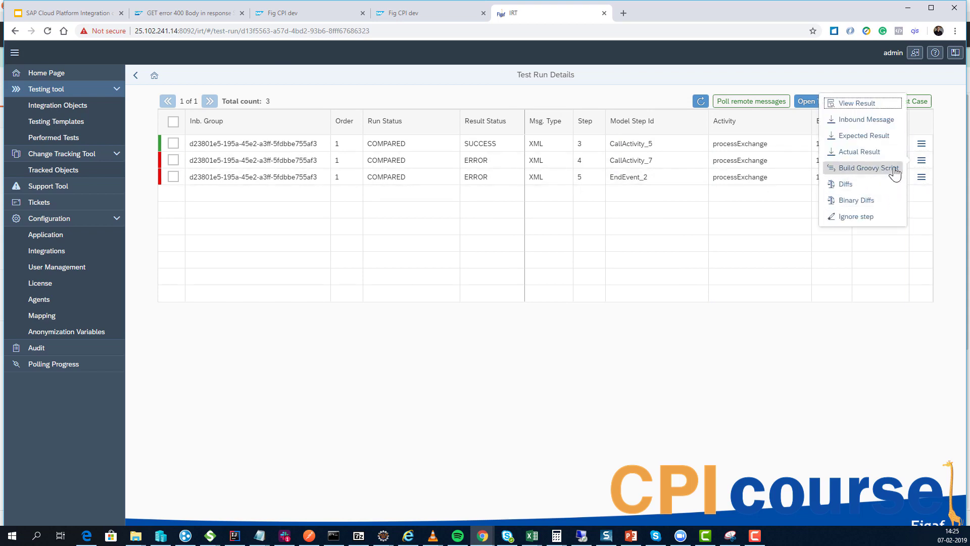
pyautogui.click(896, 170)
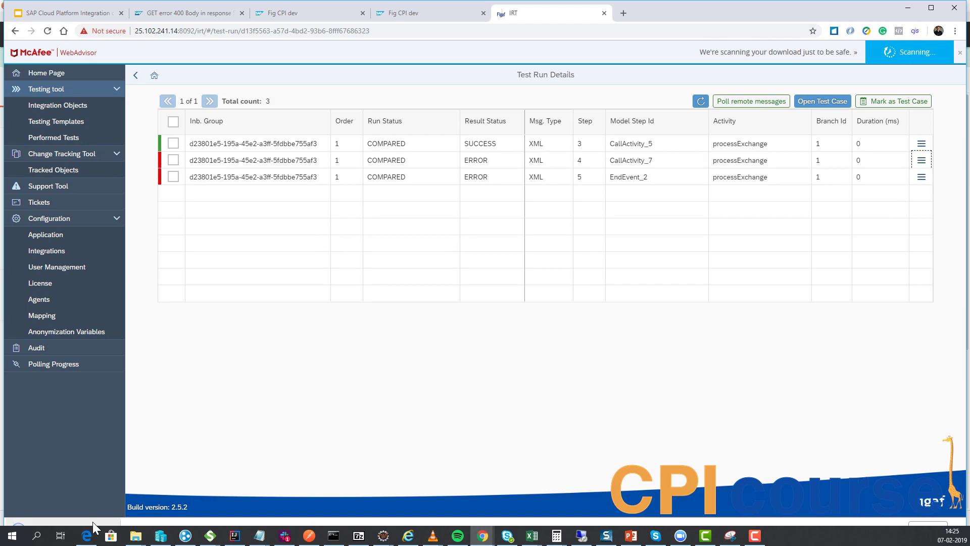
pyautogui.moveTo(93, 522); pyautogui.dragTo(698, 19)
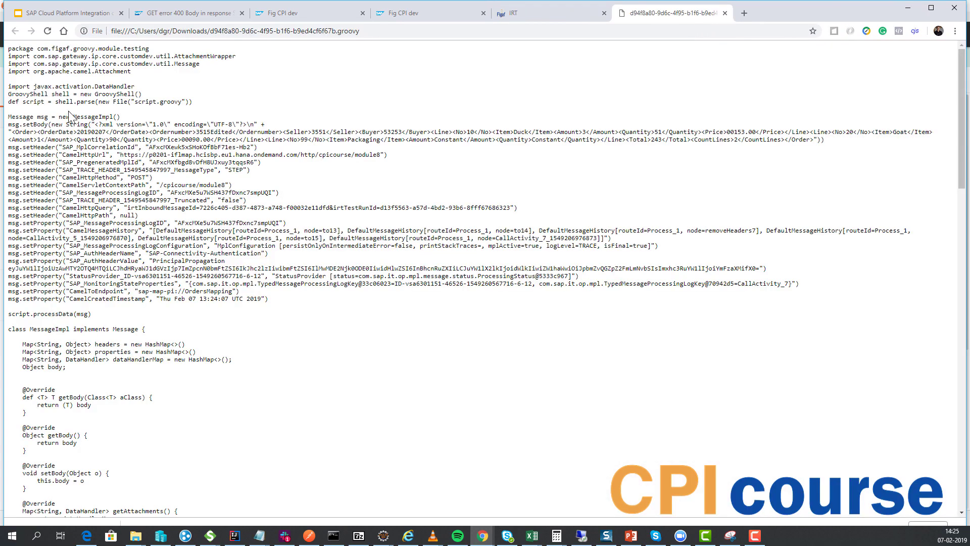
# Step: Examine the generated Groovy script's message body, headers and properties, its script.groovy reference and the MessageImpl class
pyautogui.moveTo(71, 116); pyautogui.dragTo(147, 144)
pyautogui.click(142, 227)
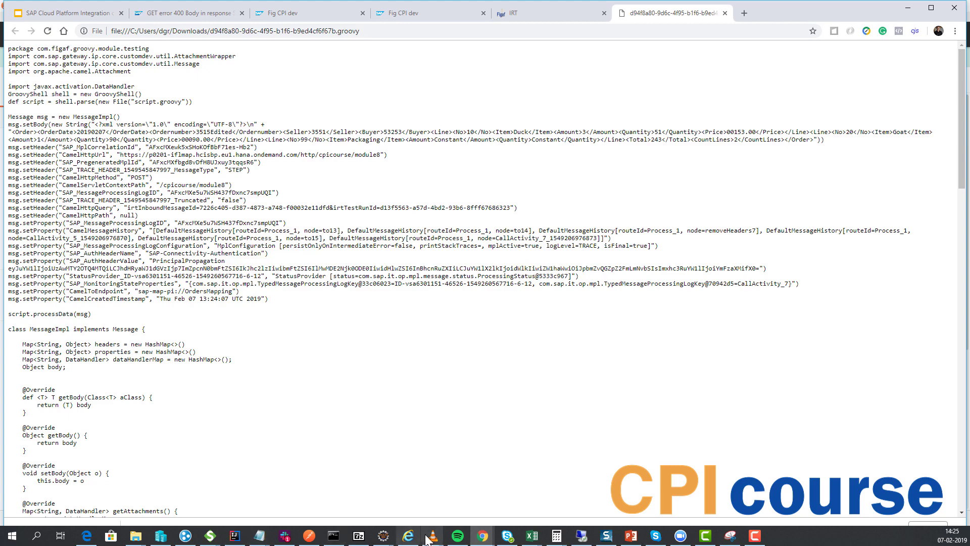
pyautogui.moveTo(381, 541)
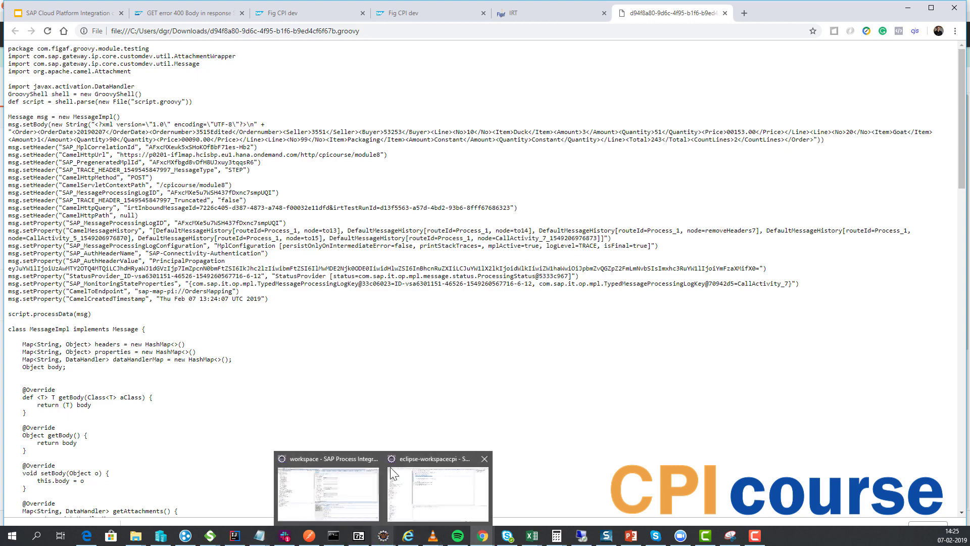
pyautogui.moveTo(195, 102); pyautogui.dragTo(150, 102)
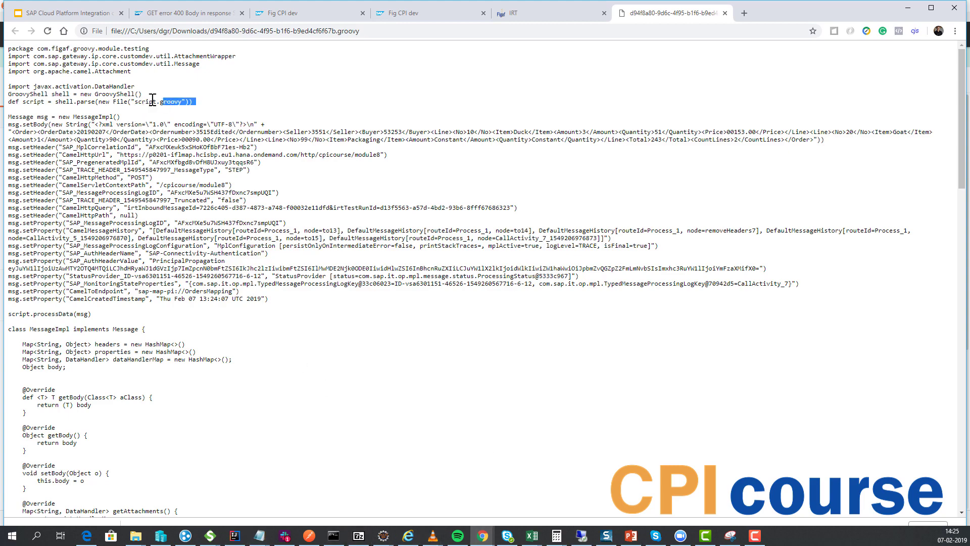
pyautogui.click(150, 102)
pyautogui.moveTo(13, 324); pyautogui.dragTo(140, 341)
pyautogui.scroll(-10, 133, 452)
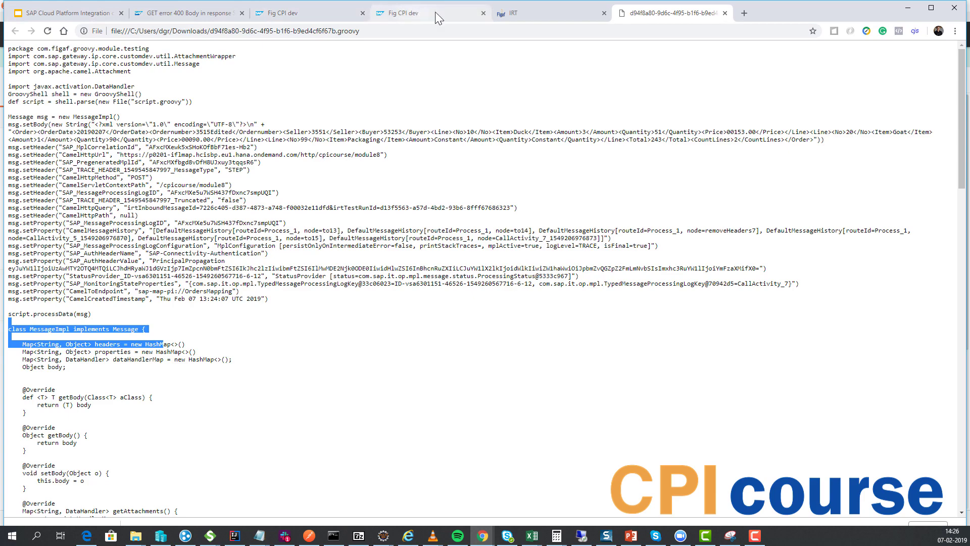
# Step: Return to the test run details, then switch to the SAP Cloud Platform Integration course presentation in Google Slides
pyautogui.click(497, 14)
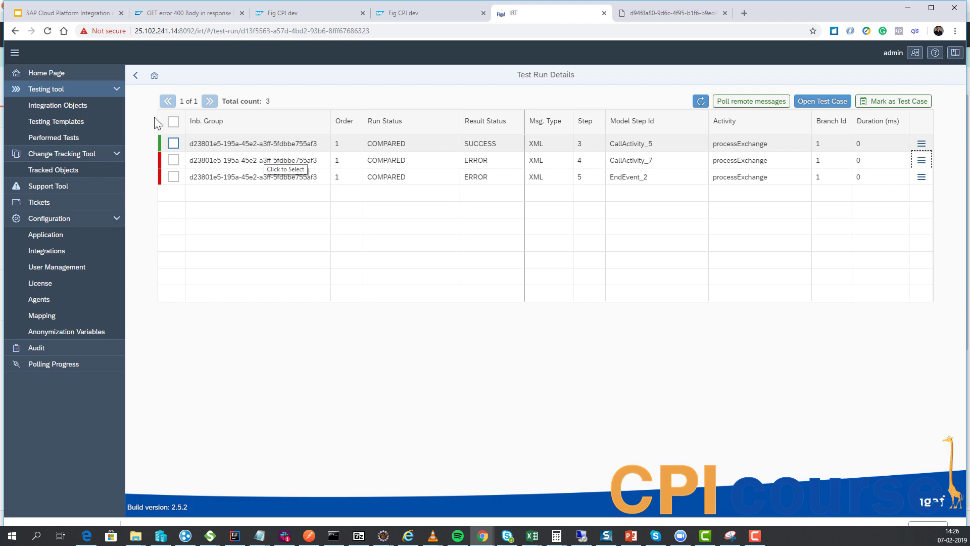
pyautogui.click(87, 14)
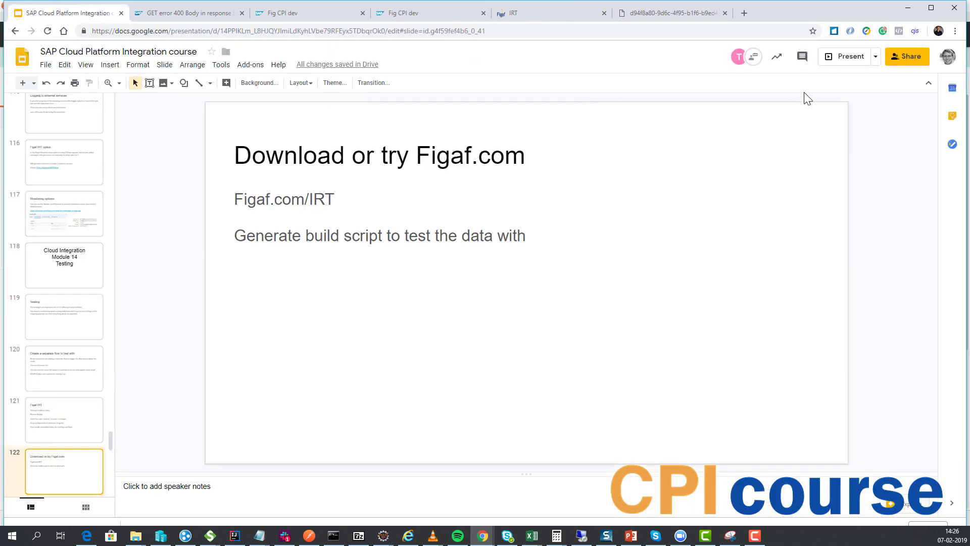